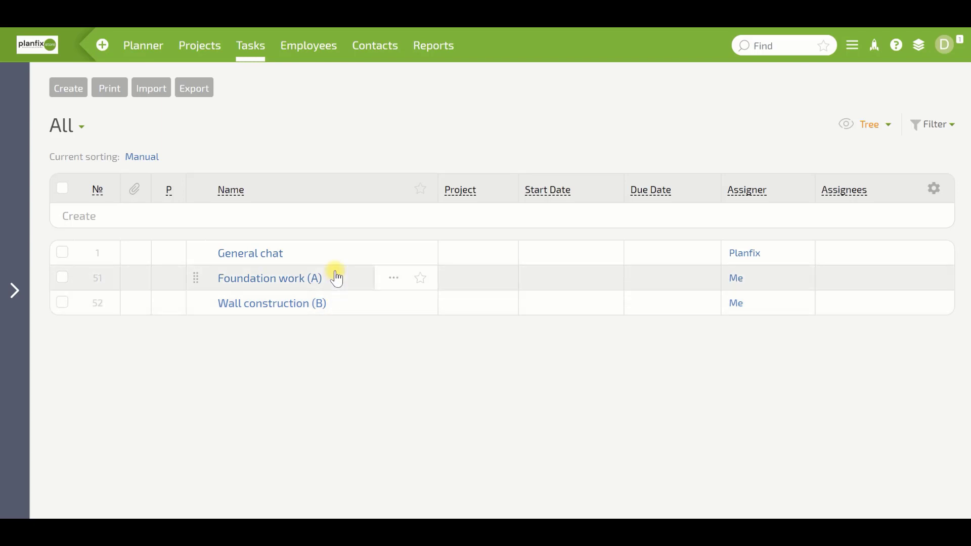
- Add Wall construction (B) as a Finish-To-Start successor of the Foundation work (A) task with a 0-day delay and save the dependency
{"action": "left_click", "coordinate": [314, 285]}
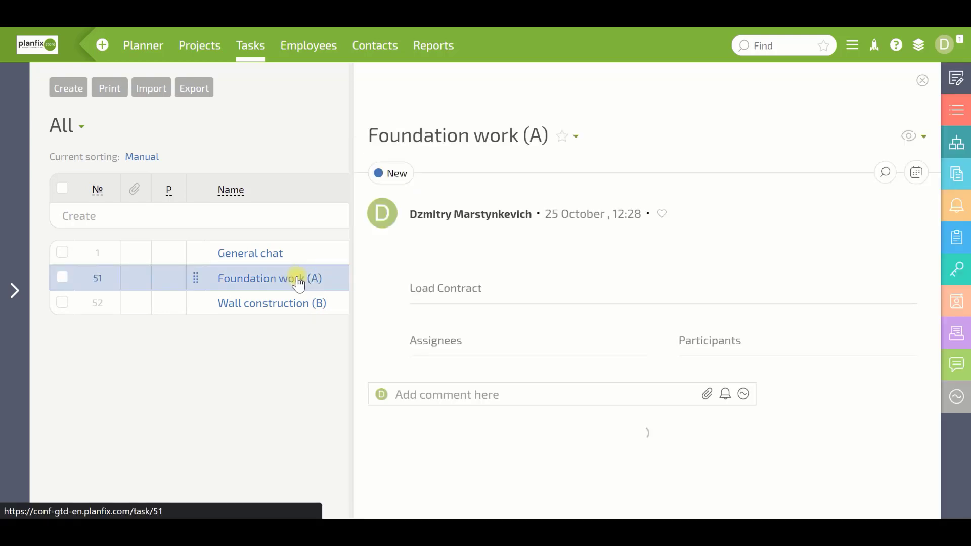
{"action": "left_click", "coordinate": [956, 143]}
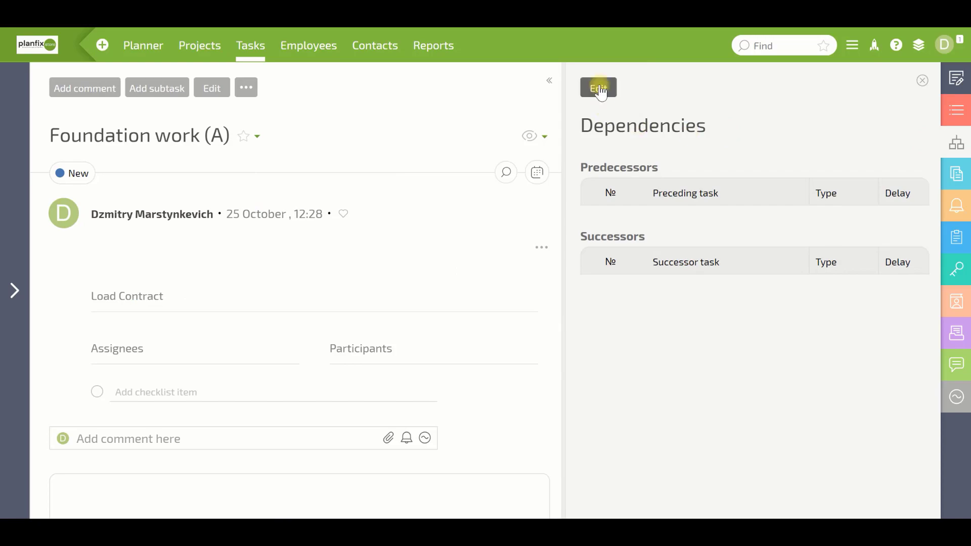
{"action": "left_click", "coordinate": [600, 90]}
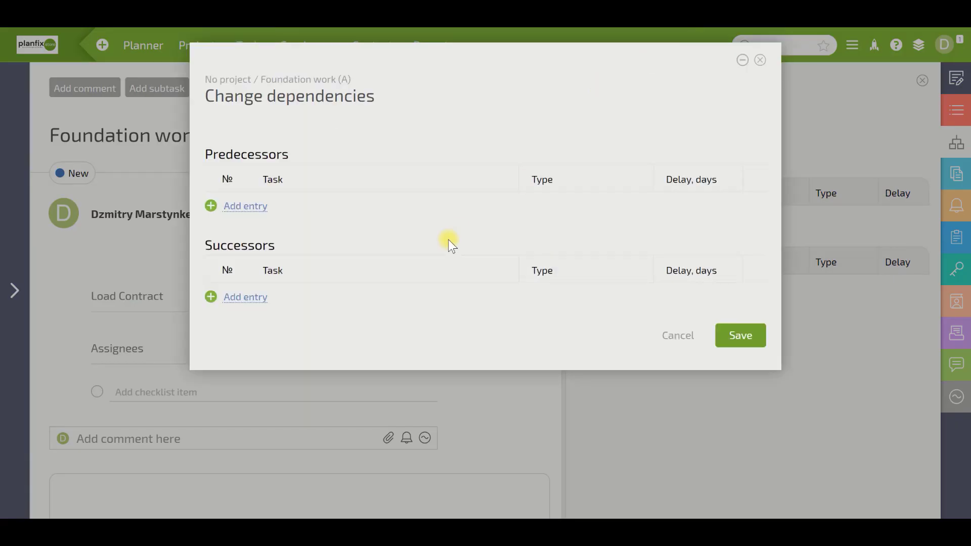
{"action": "left_click", "coordinate": [248, 297]}
{"action": "left_click", "coordinate": [367, 300]}
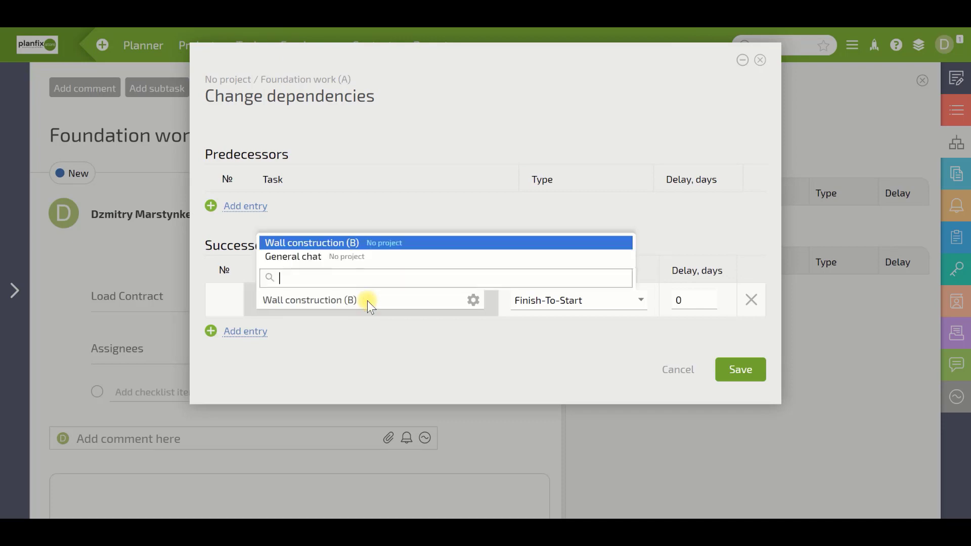
{"action": "left_click", "coordinate": [339, 244]}
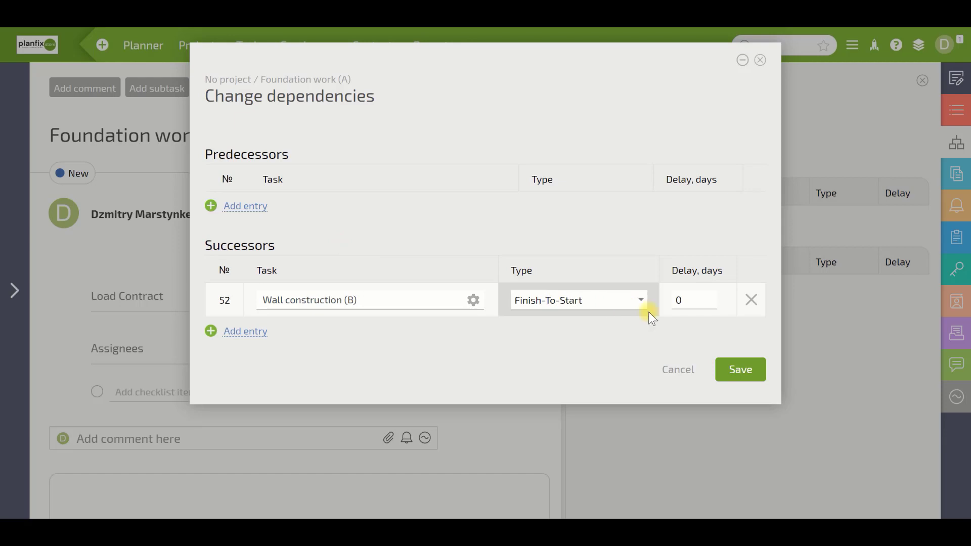
{"action": "left_click", "coordinate": [739, 370]}
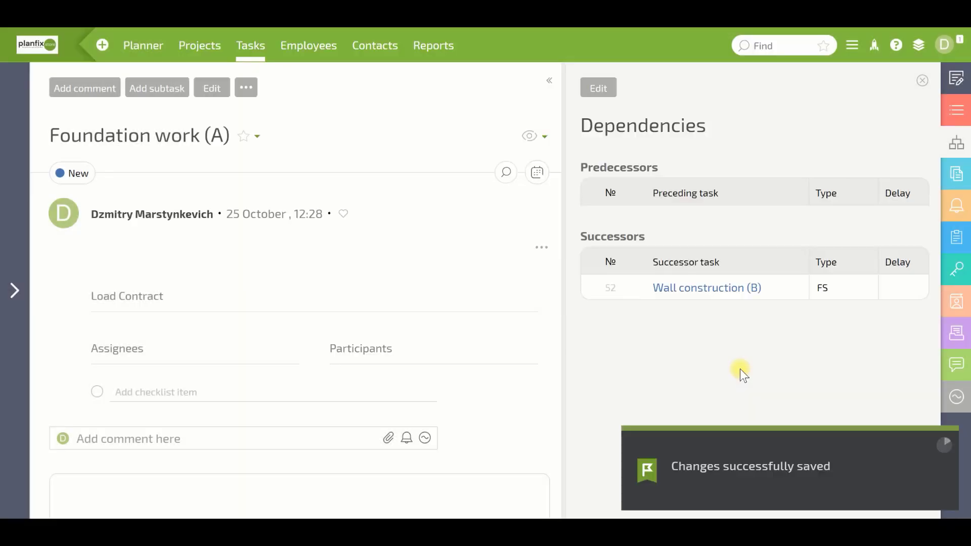
- Return to the task list and schedule Foundation work (A) from 25-10-2022 to 29-10-2022
{"action": "left_click", "coordinate": [15, 292]}
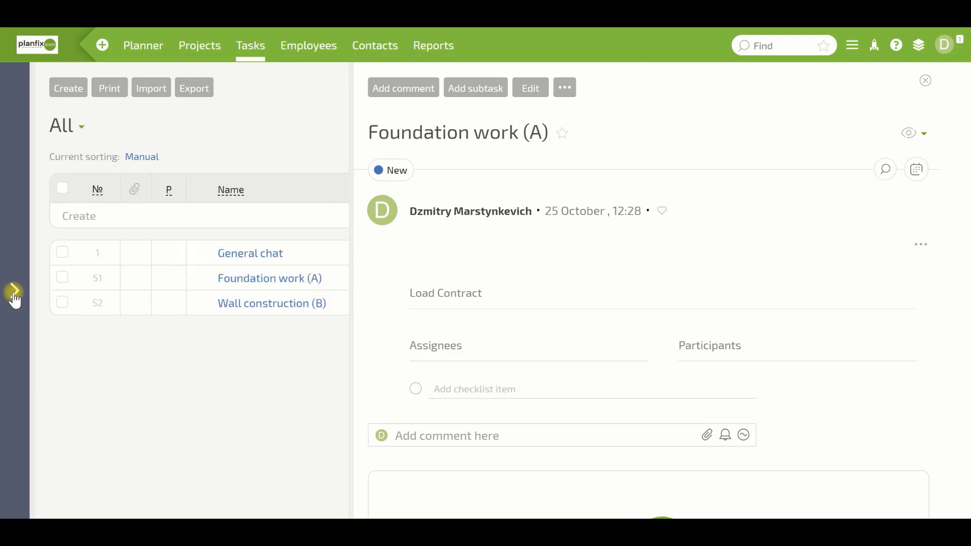
{"action": "left_click", "coordinate": [15, 291]}
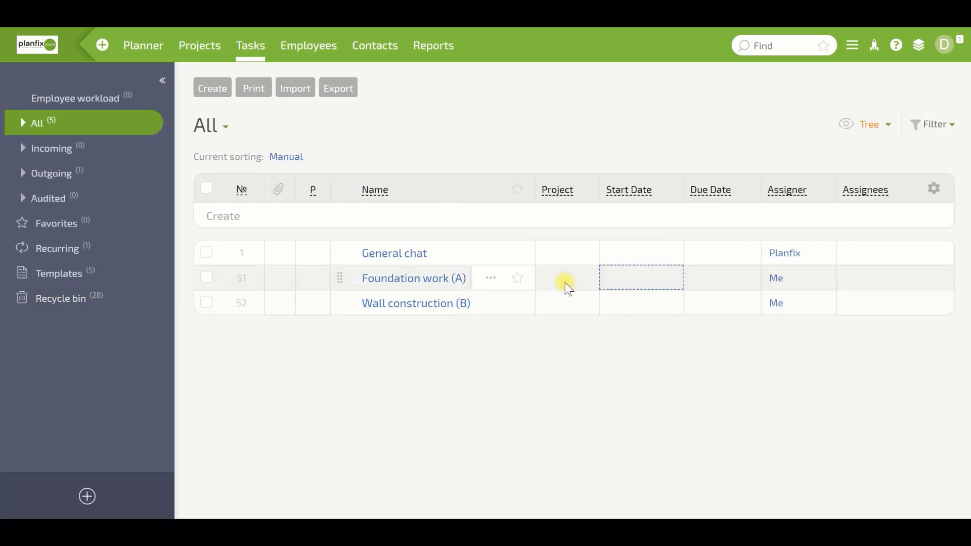
{"action": "left_click", "coordinate": [634, 284]}
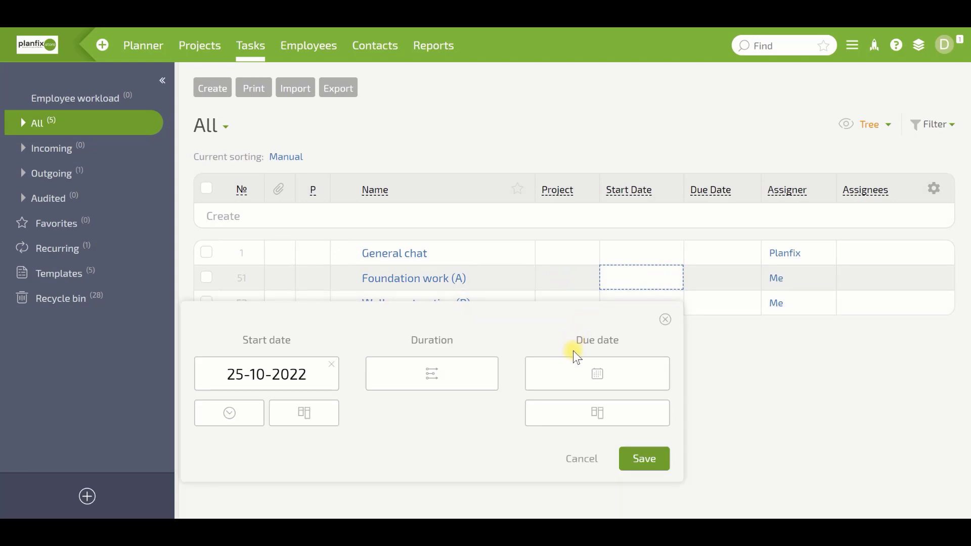
{"action": "left_click", "coordinate": [579, 374]}
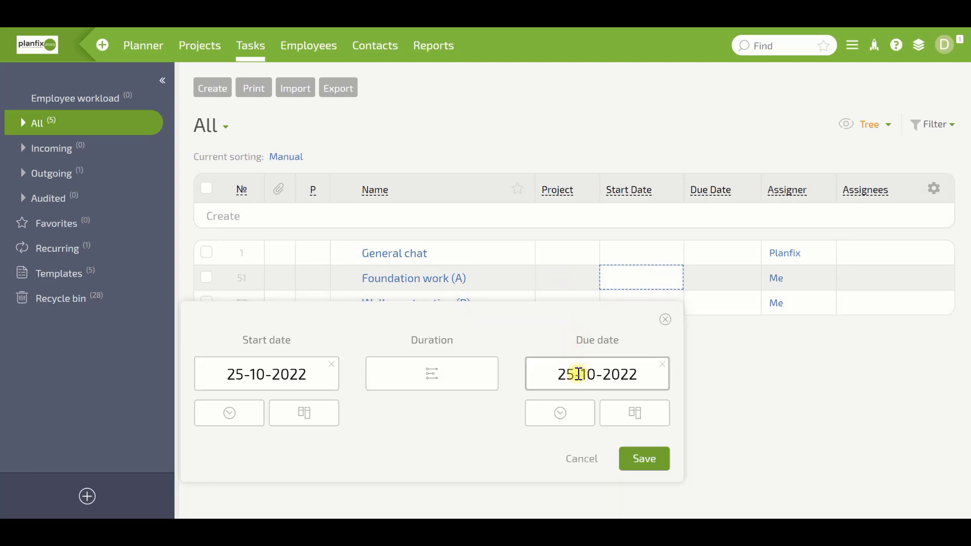
{"action": "left_click", "coordinate": [595, 374]}
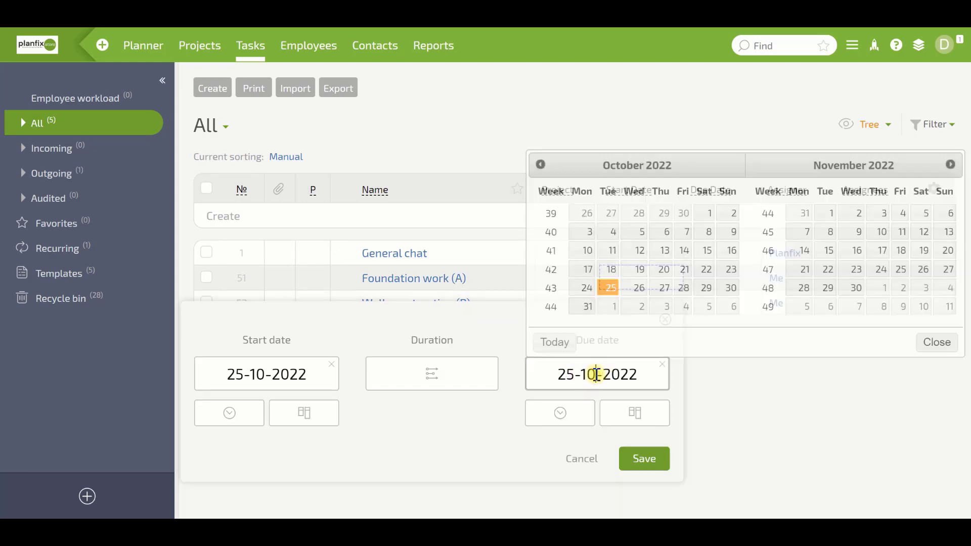
{"action": "left_click", "coordinate": [706, 288]}
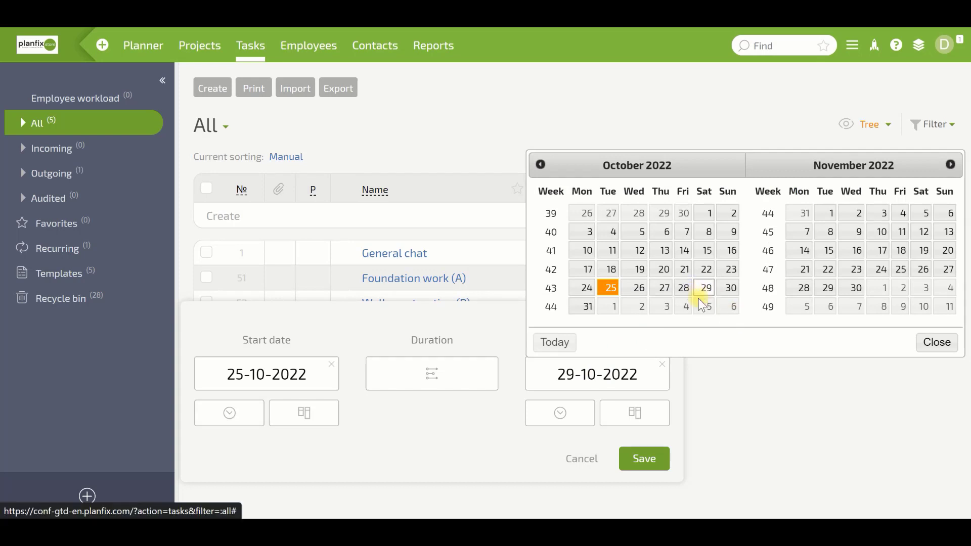
{"action": "left_click", "coordinate": [642, 457]}
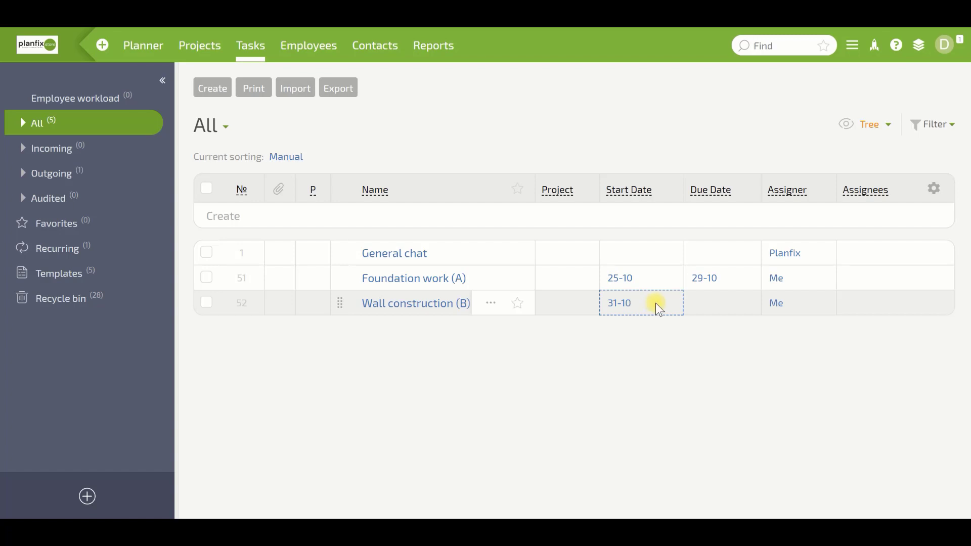
- Set the due date of Wall construction (B) to 01-11-2022 and save it
{"action": "left_click", "coordinate": [706, 305]}
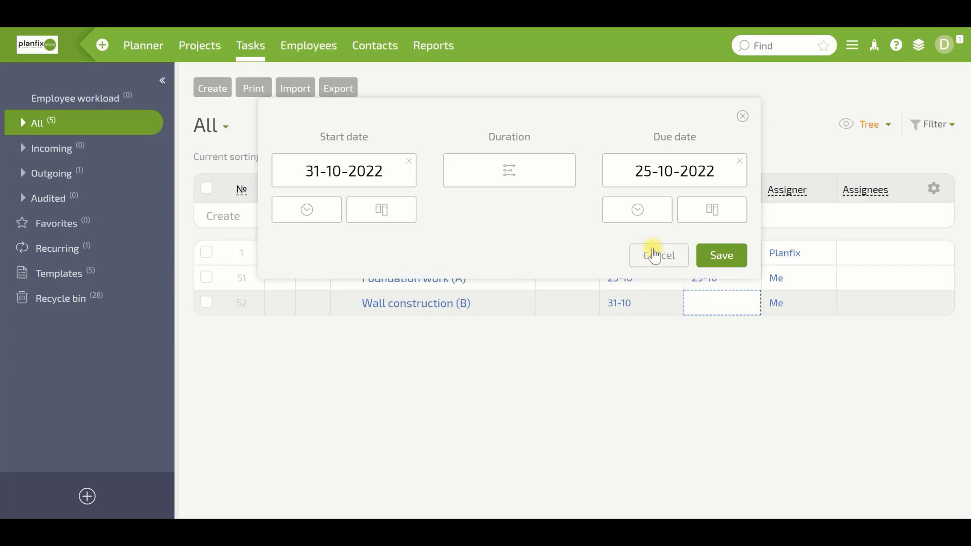
{"action": "left_click", "coordinate": [660, 168]}
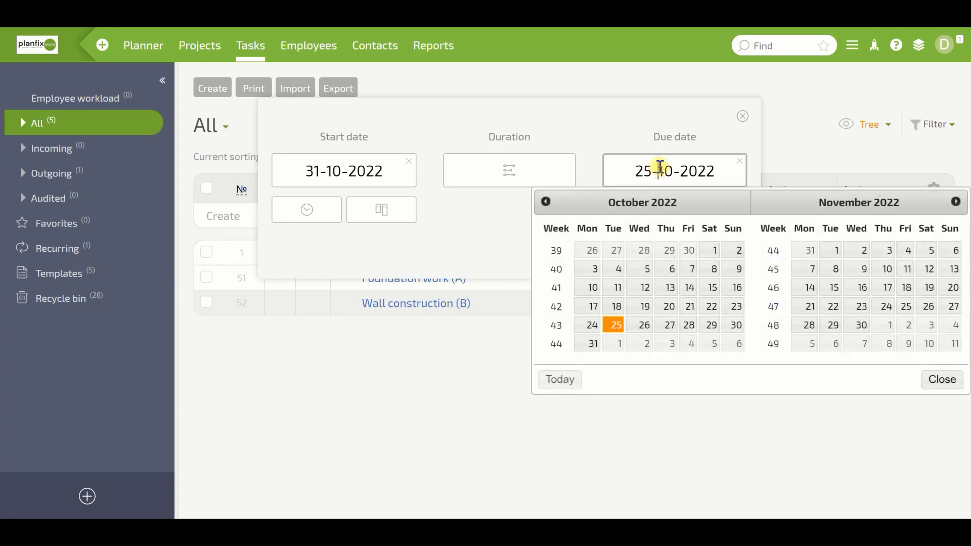
{"action": "left_click", "coordinate": [616, 344]}
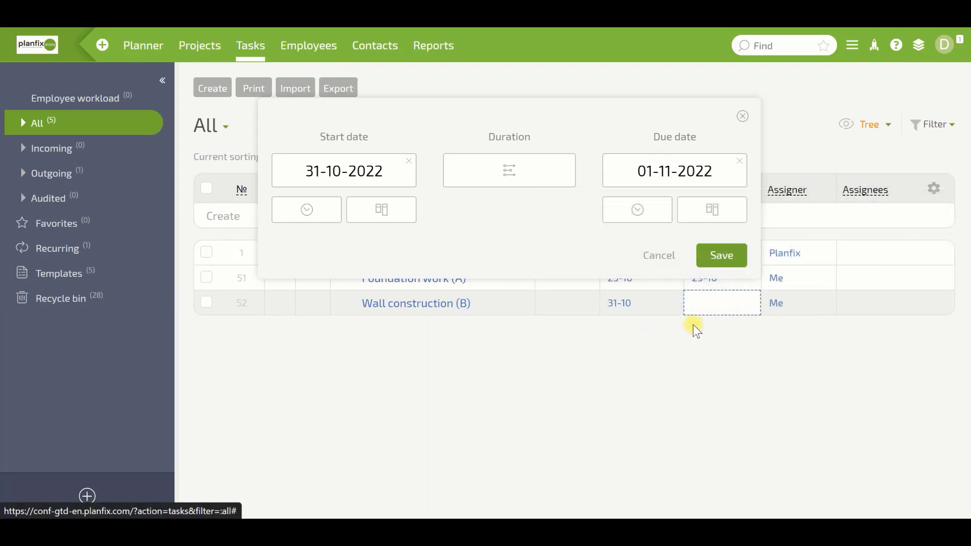
{"action": "left_click", "coordinate": [718, 257]}
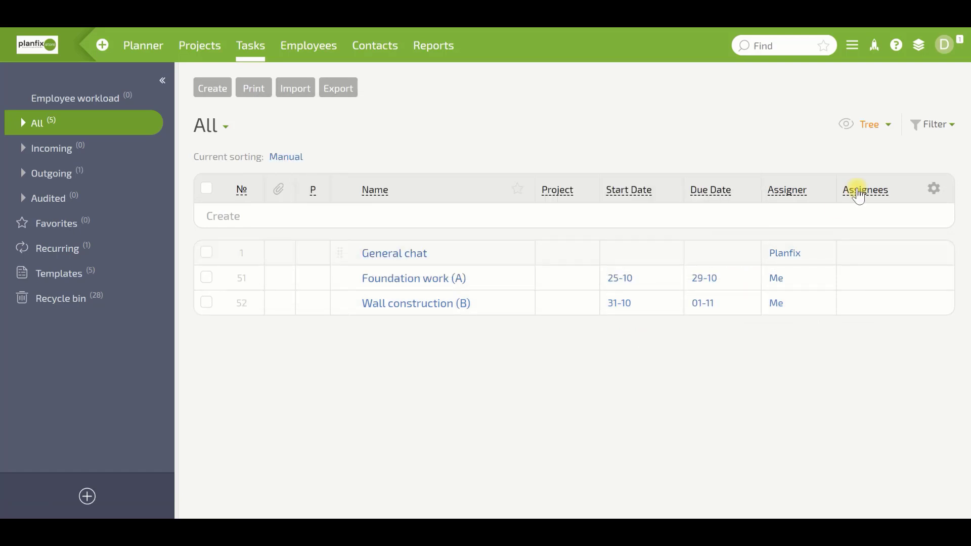
- Show the task list as a Gantt chart and set the due date of Foundation work (A) to 02-11-2022
{"action": "left_click", "coordinate": [890, 131]}
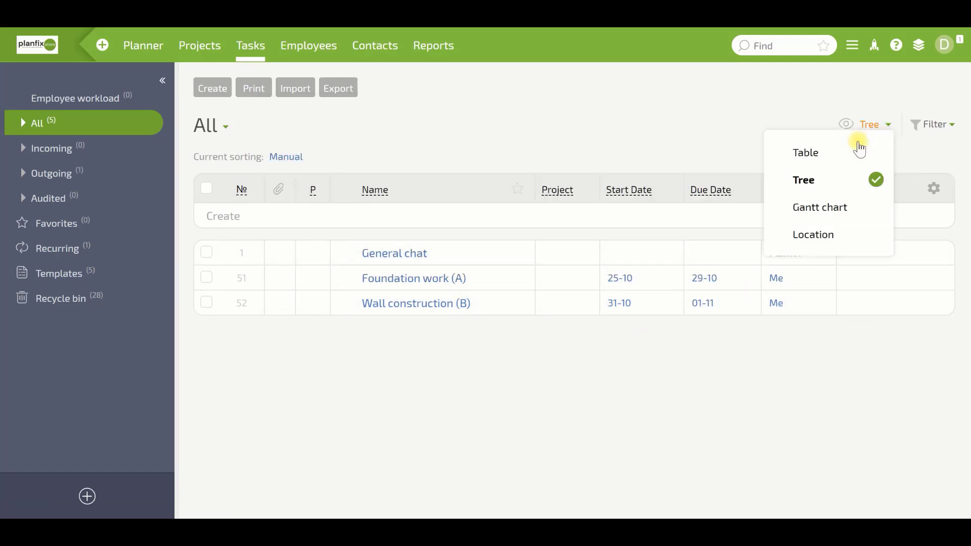
{"action": "left_click", "coordinate": [830, 213]}
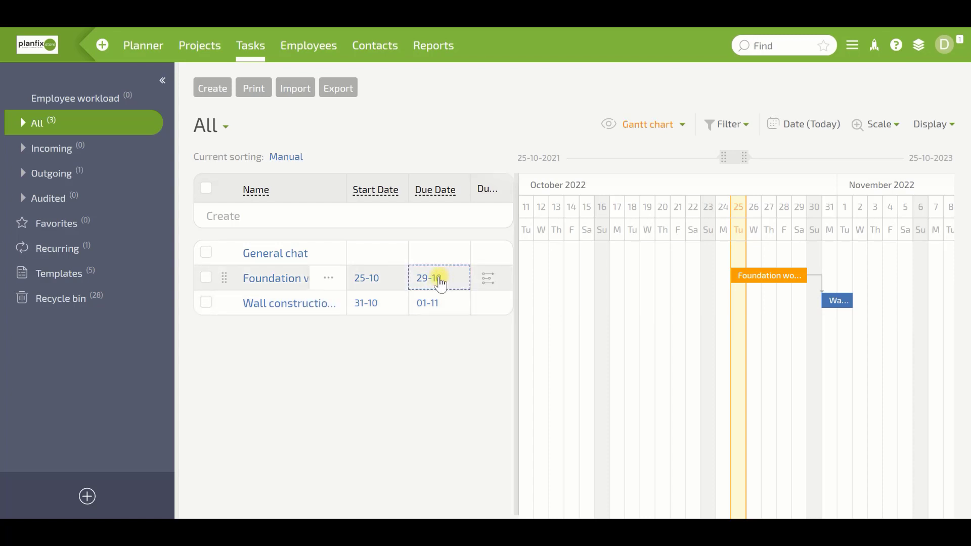
{"action": "left_click", "coordinate": [439, 277]}
{"action": "left_click", "coordinate": [434, 374]}
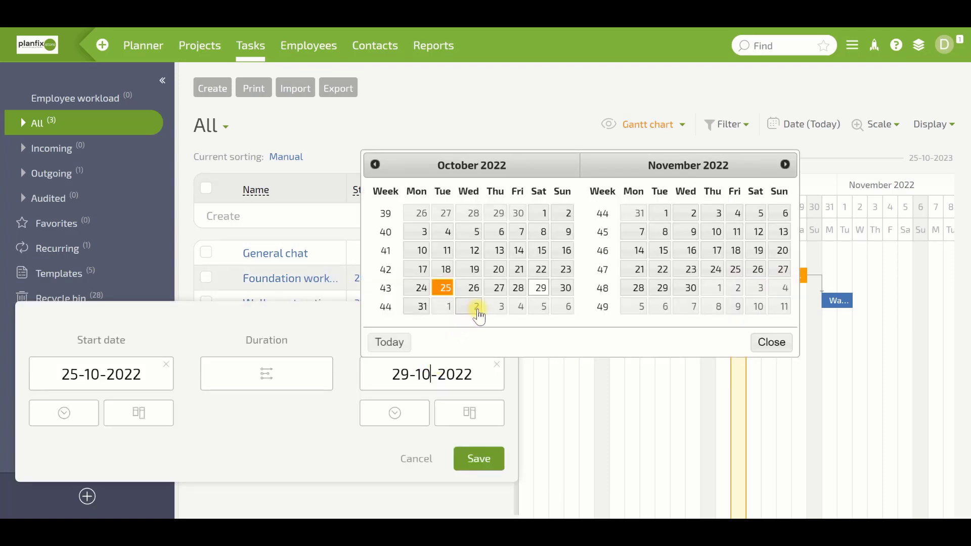
{"action": "left_click", "coordinate": [477, 308]}
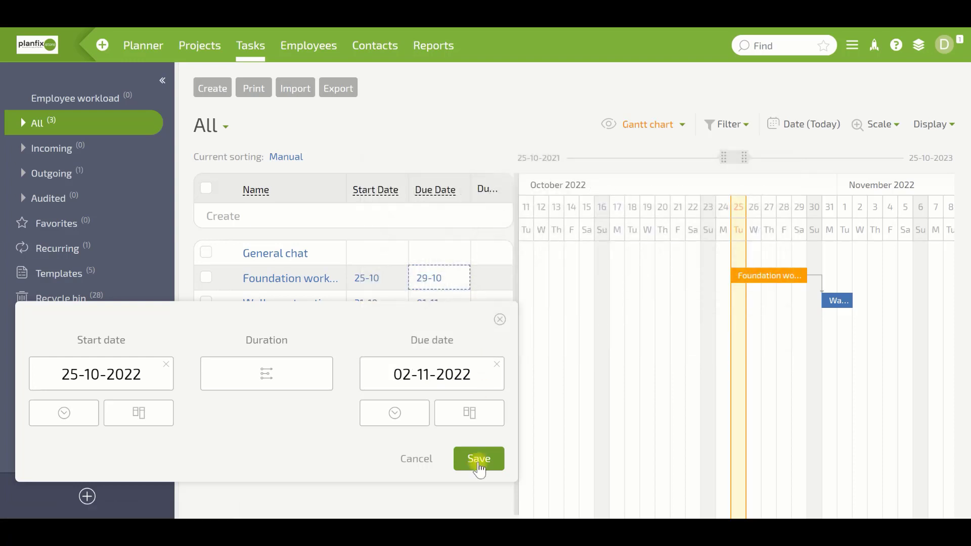
{"action": "left_click", "coordinate": [479, 460]}
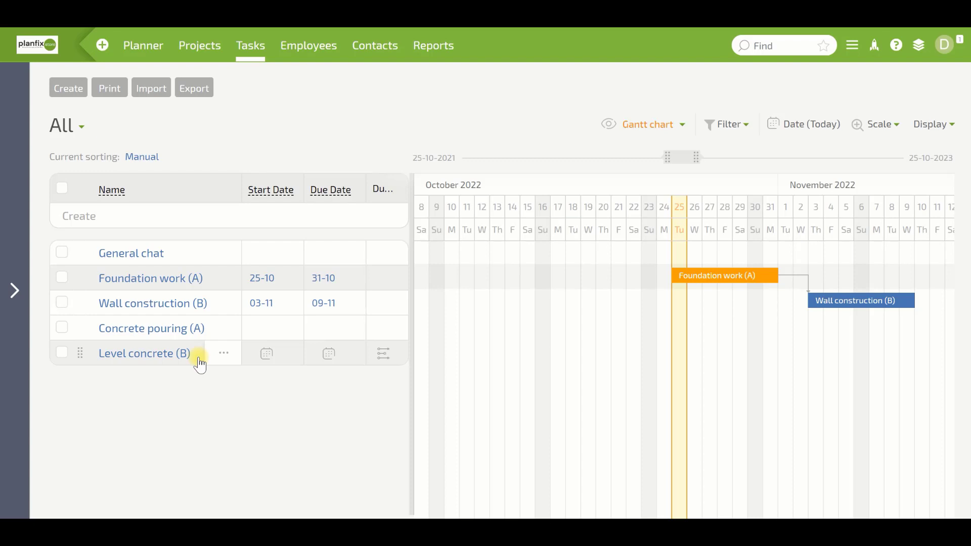
- Add Level concrete (B) as a Start-To-Start successor of the Concrete pouring (A) task and save the dependency
{"action": "left_click", "coordinate": [170, 332]}
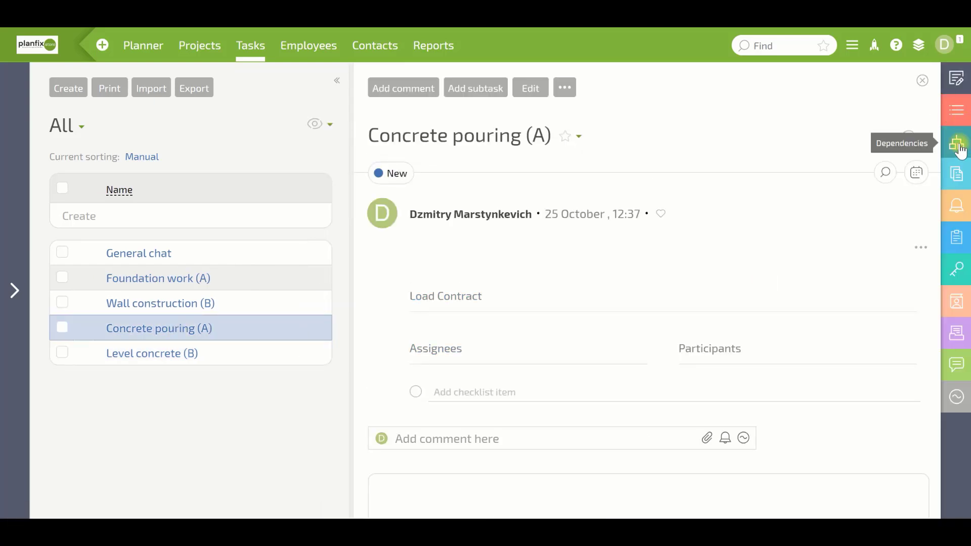
{"action": "left_click", "coordinate": [957, 146]}
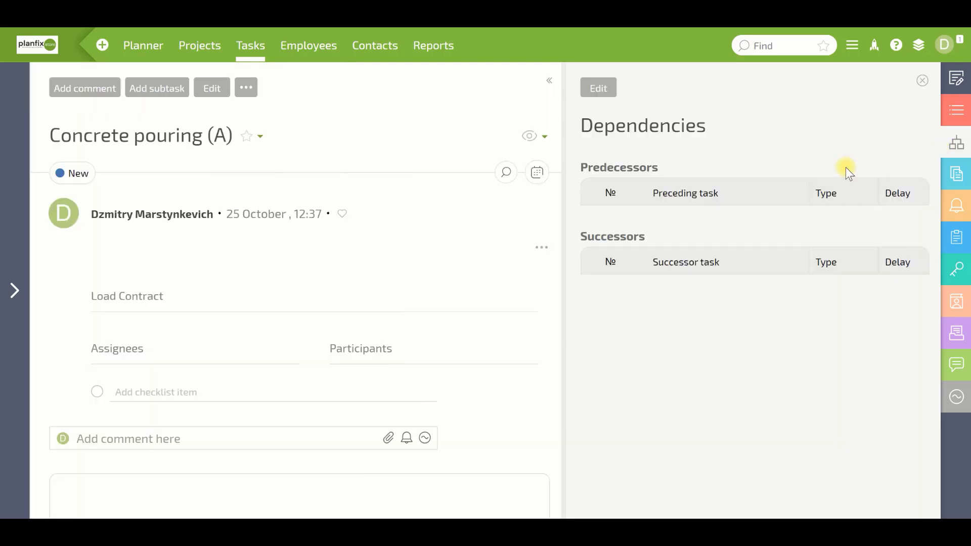
{"action": "left_click", "coordinate": [602, 91]}
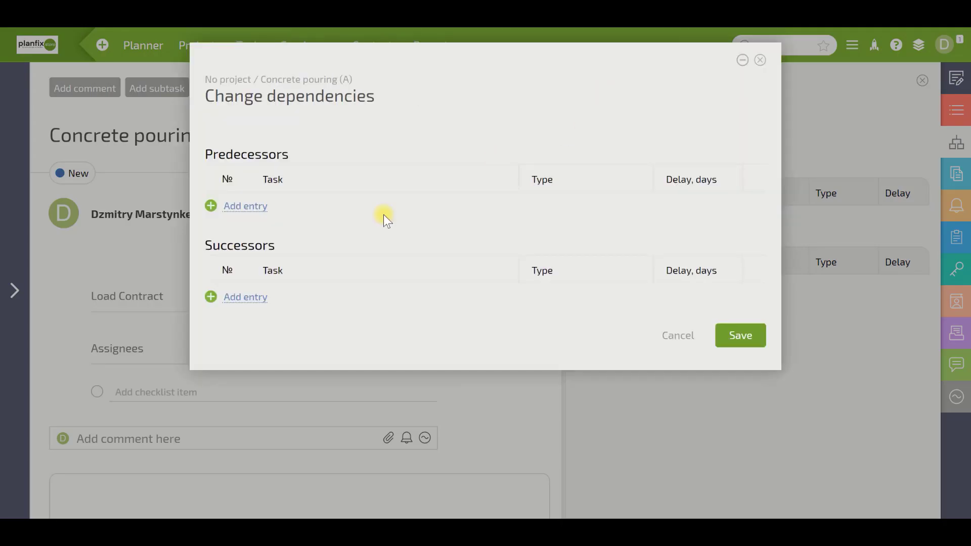
{"action": "left_click", "coordinate": [245, 299]}
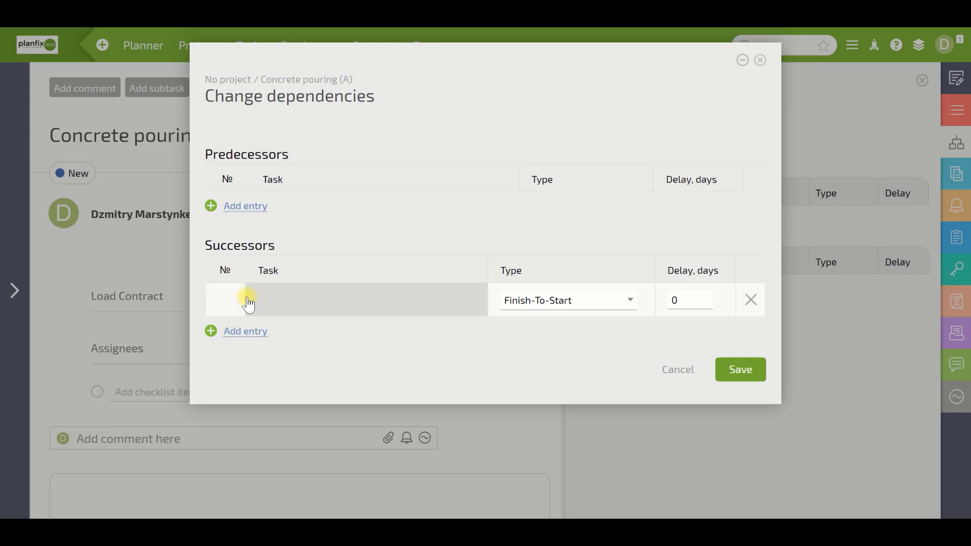
{"action": "left_click", "coordinate": [345, 299]}
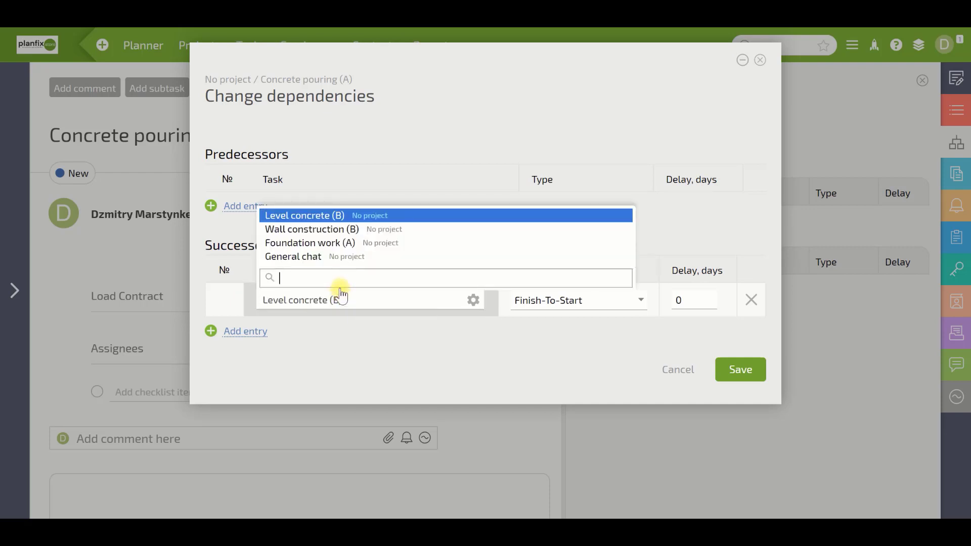
{"action": "left_click", "coordinate": [372, 215]}
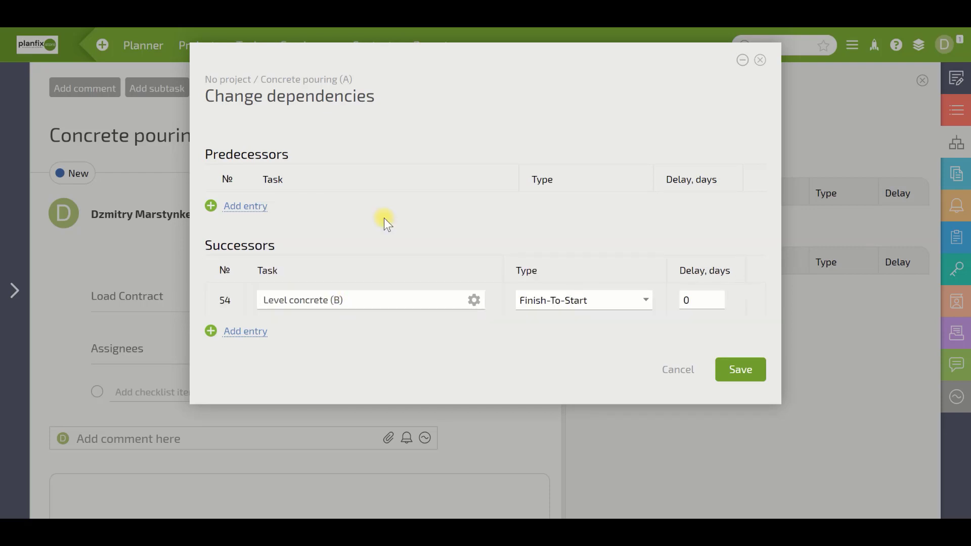
{"action": "left_click", "coordinate": [640, 299]}
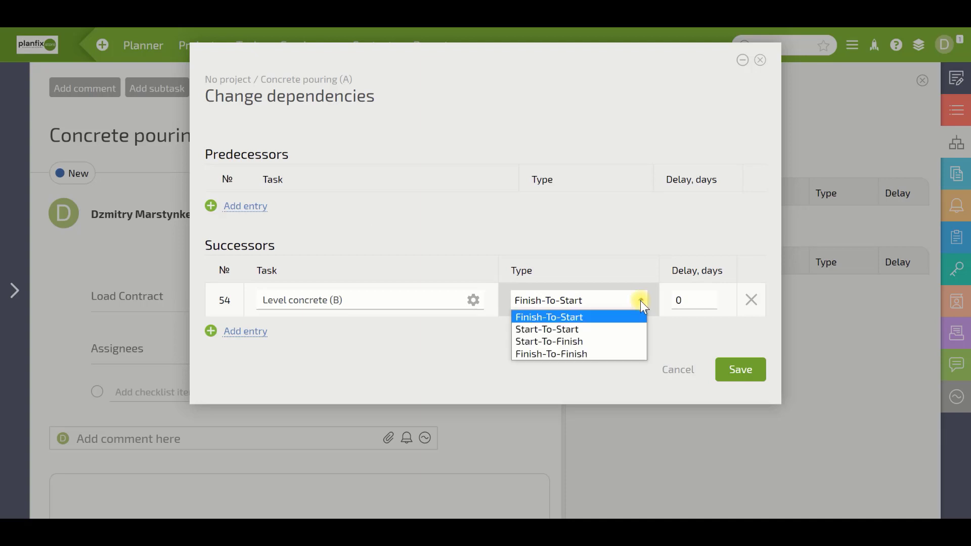
{"action": "left_click", "coordinate": [620, 328]}
{"action": "left_click", "coordinate": [740, 369]}
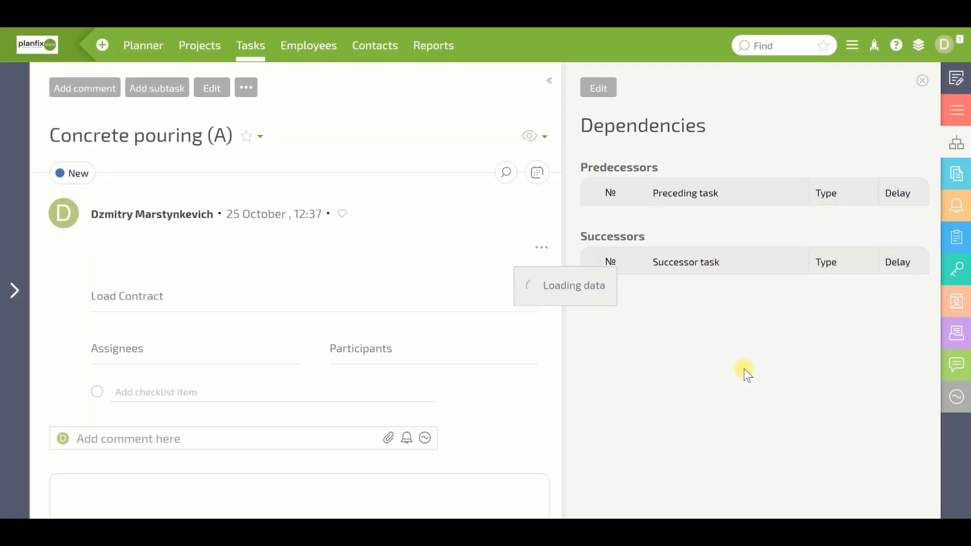
- Return to the task list and schedule Concrete pouring (A) from 25-10-2022 to 28-10-2022
{"action": "left_click", "coordinate": [9, 290]}
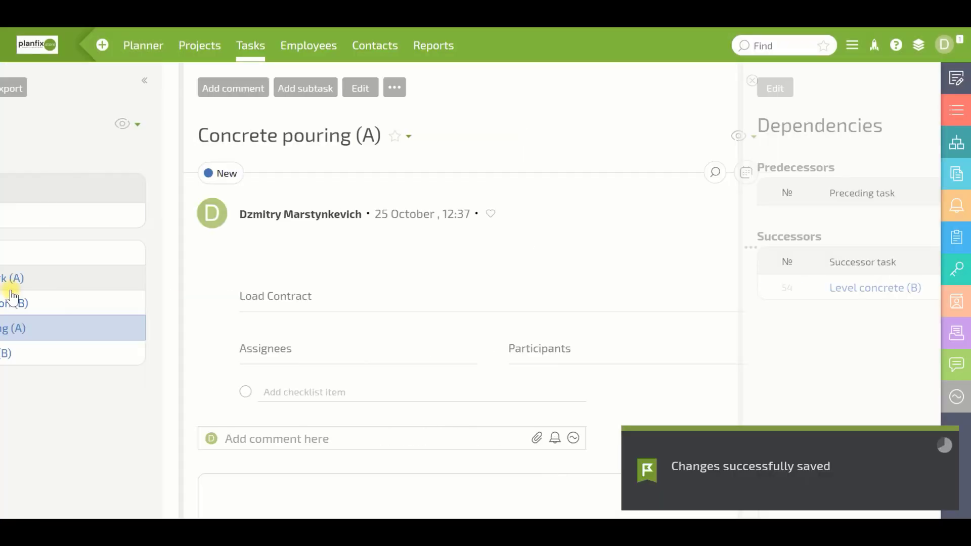
{"action": "left_click", "coordinate": [12, 289]}
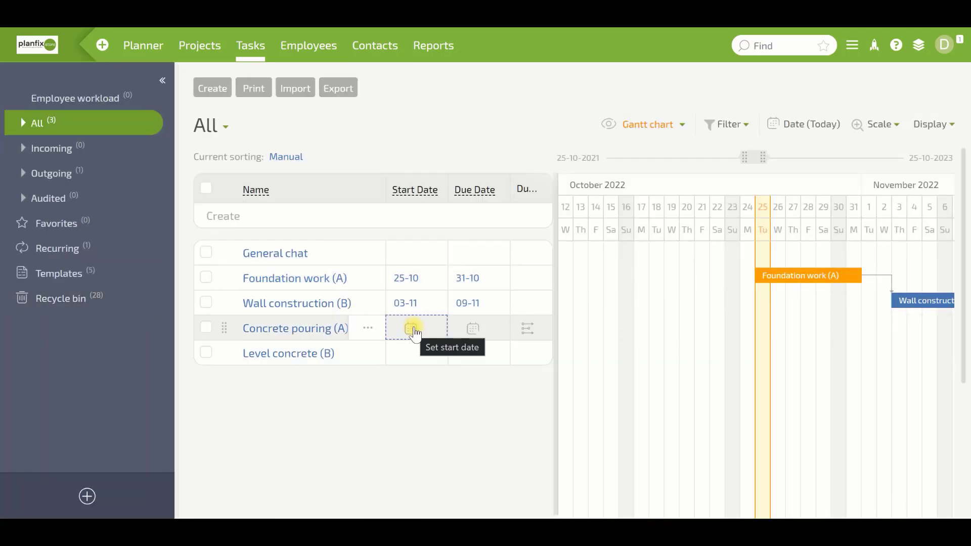
{"action": "left_click", "coordinate": [413, 330]}
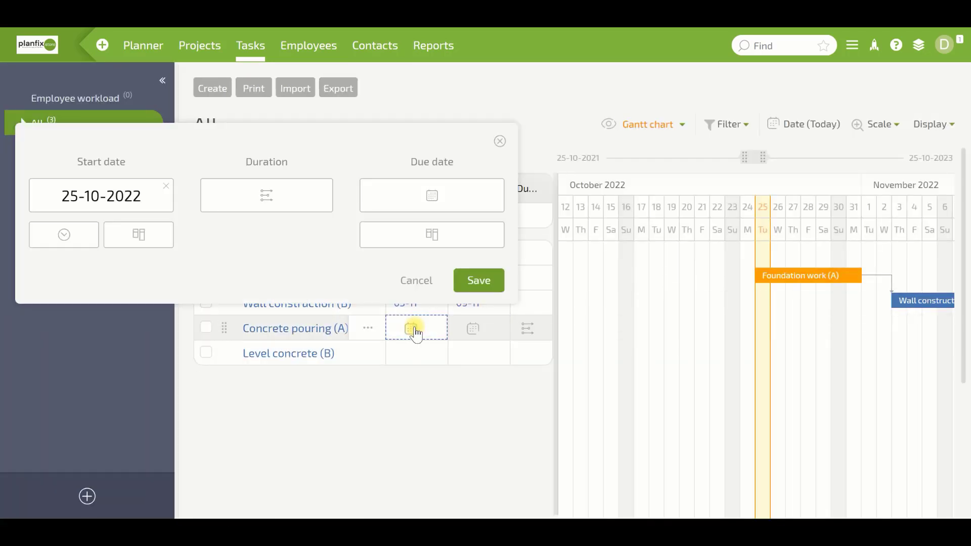
{"action": "left_click", "coordinate": [433, 199]}
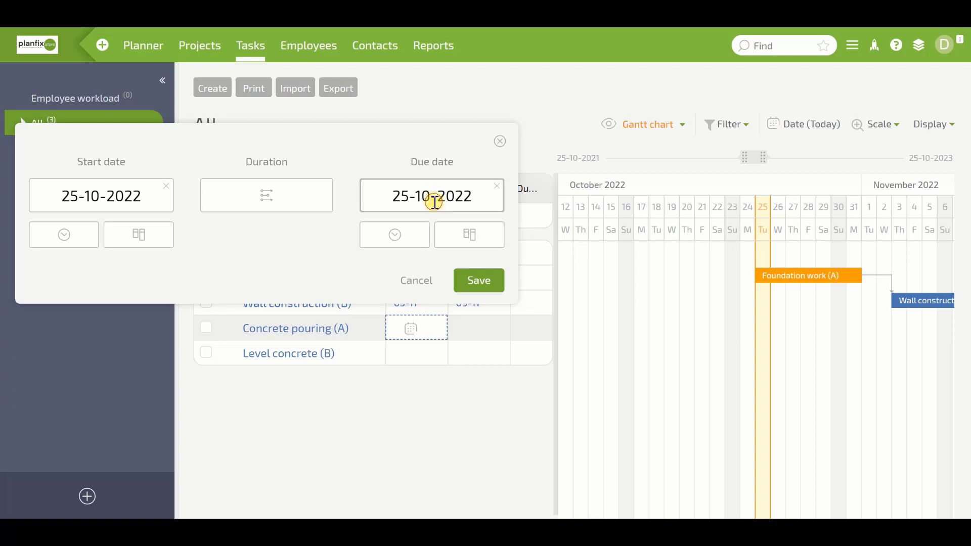
{"action": "left_click", "coordinate": [436, 198]}
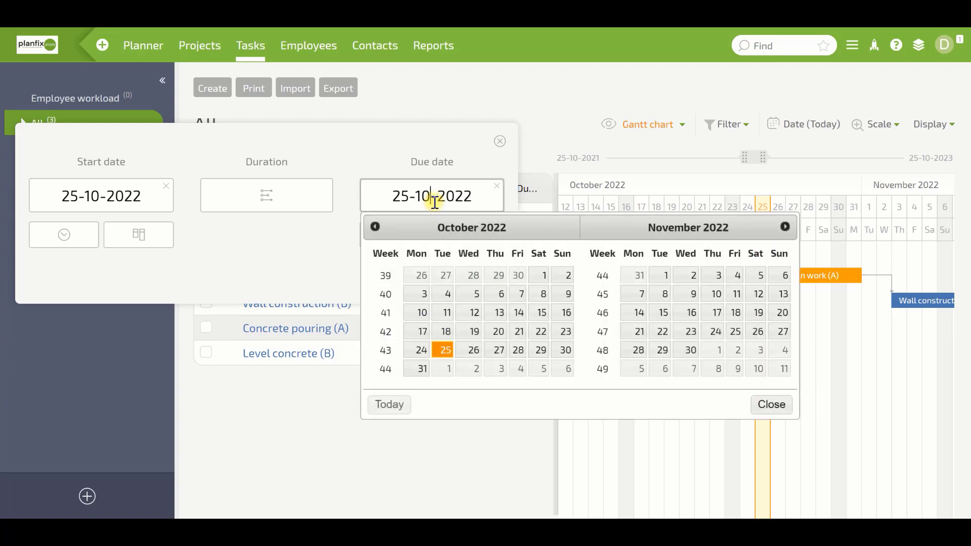
{"action": "left_click", "coordinate": [520, 350]}
{"action": "left_click", "coordinate": [479, 281]}
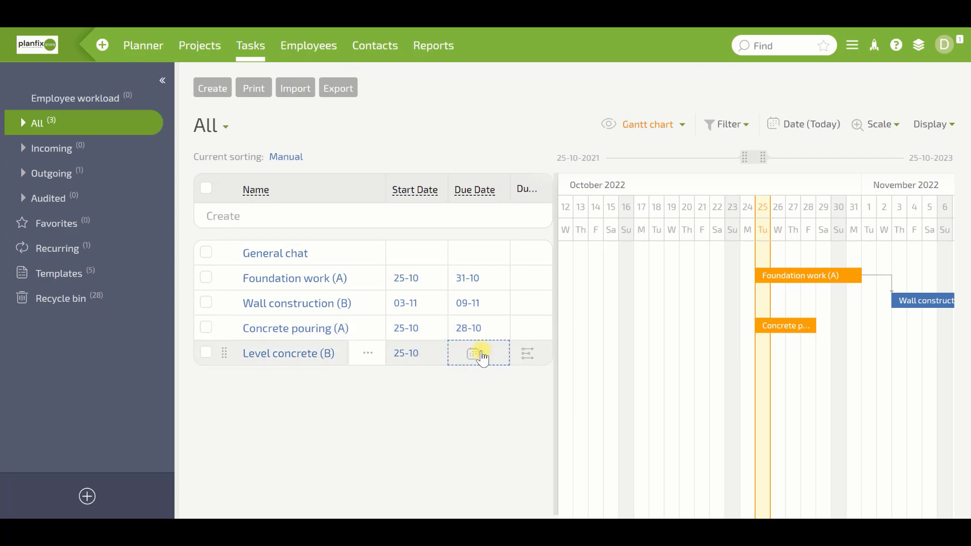
- Try to move the start date of Level concrete (B) to 24-10-2022, before Concrete pouring (A) begins
{"action": "left_click", "coordinate": [416, 356]}
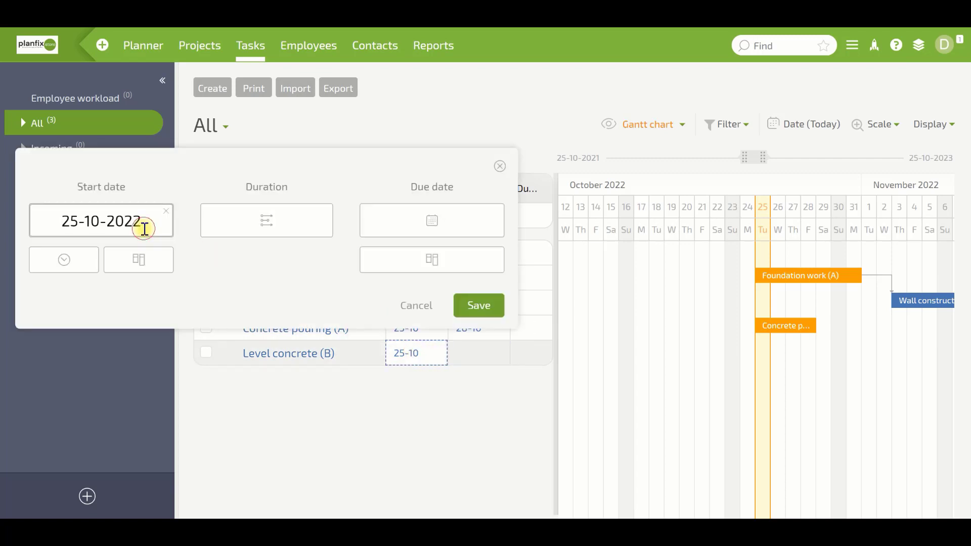
{"action": "left_click", "coordinate": [143, 223]}
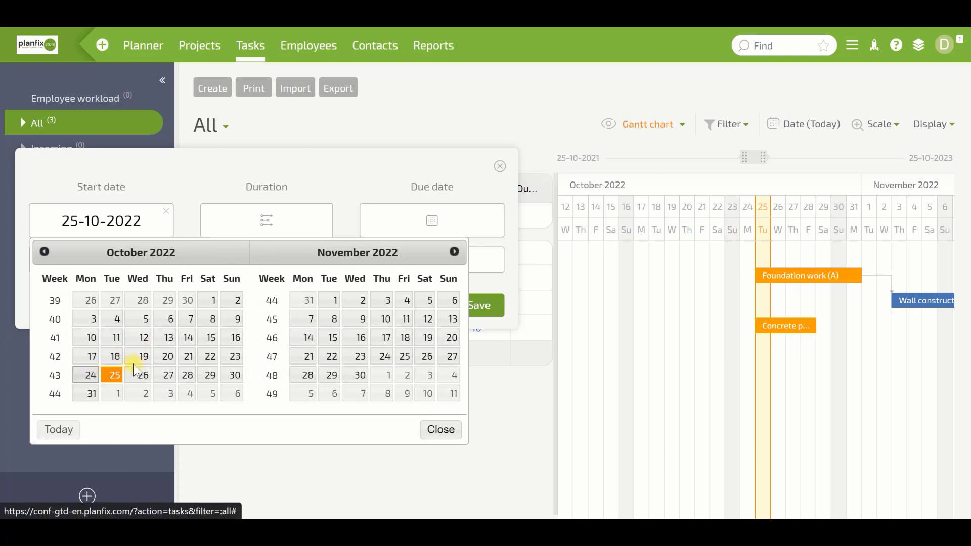
{"action": "left_click", "coordinate": [90, 375]}
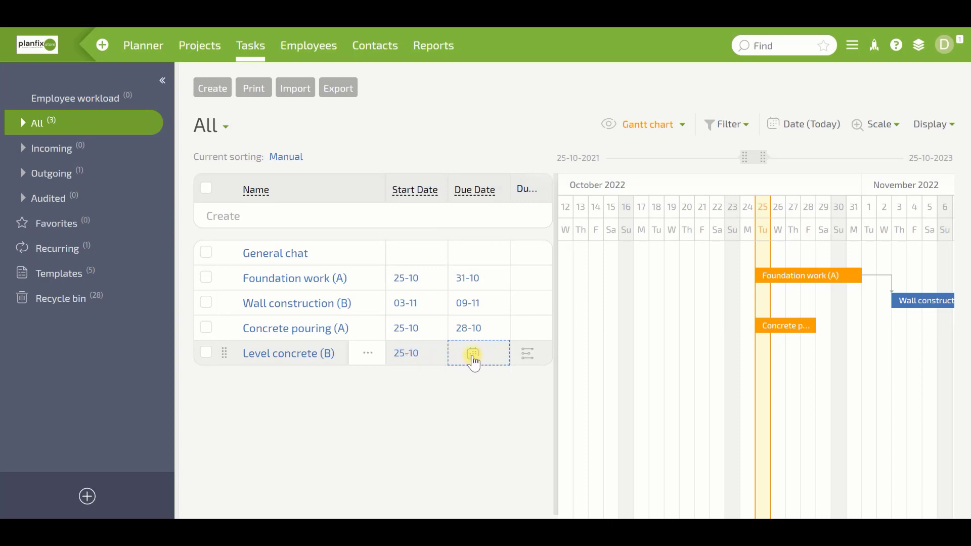
- Set the due date of Level concrete (B) to 31-10-2022 and save it
{"action": "left_click", "coordinate": [480, 363]}
{"action": "left_click", "coordinate": [435, 216]}
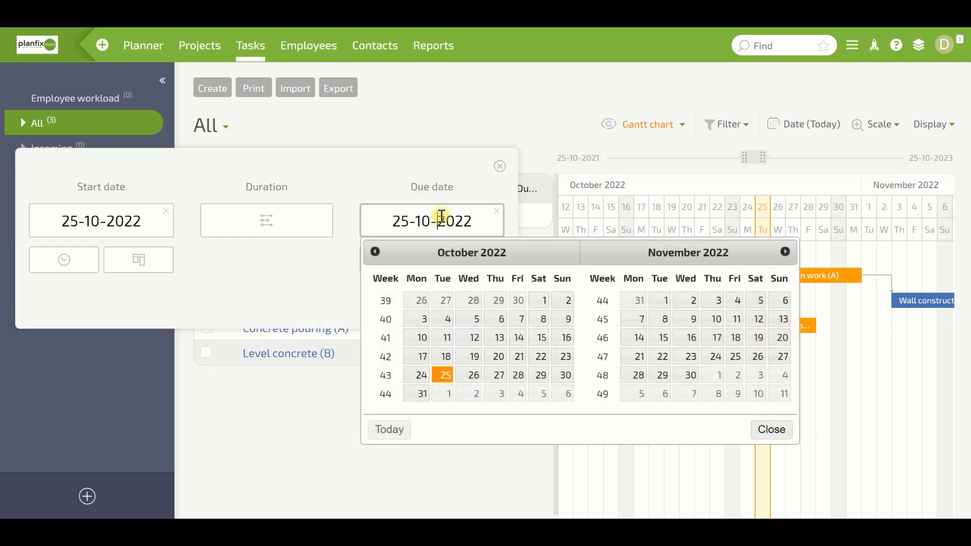
{"action": "left_click", "coordinate": [423, 394]}
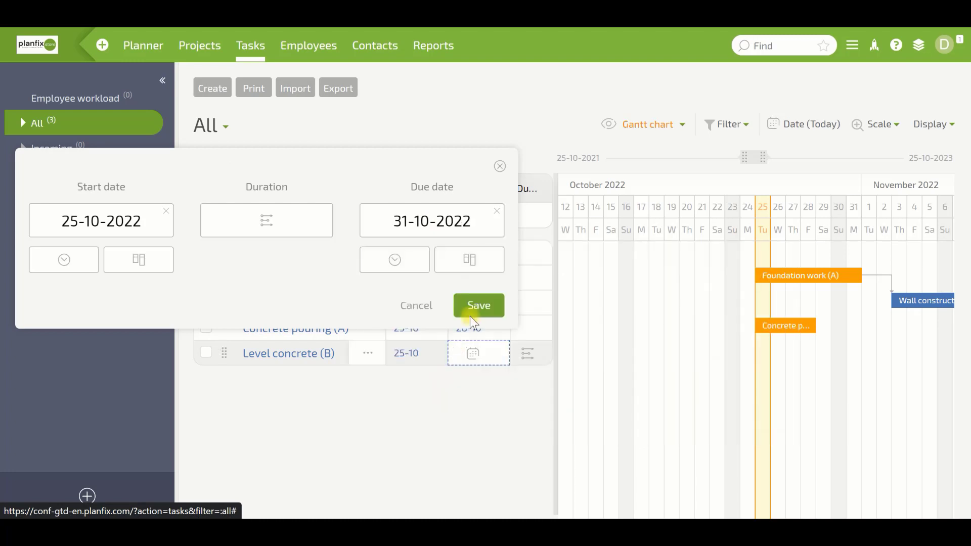
{"action": "left_click", "coordinate": [475, 306]}
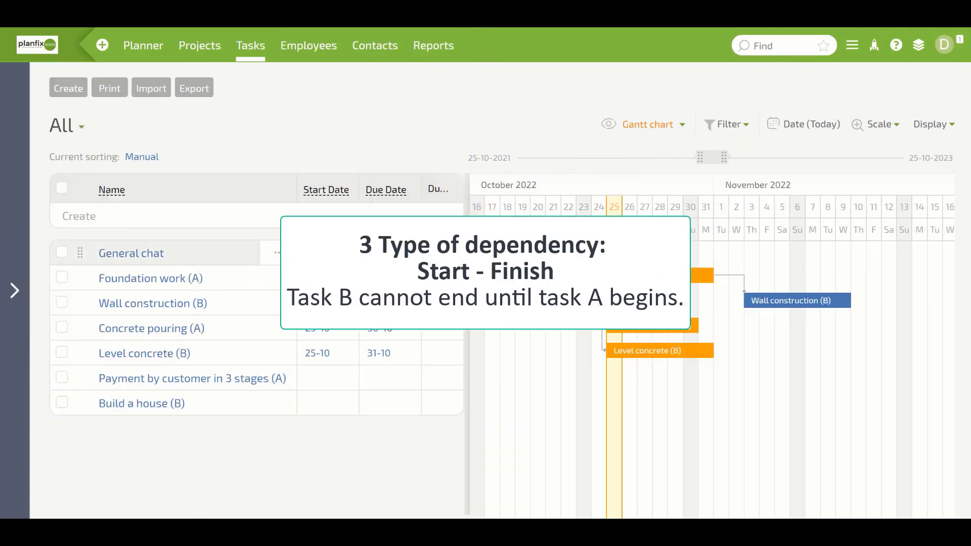
- Add Build a house (B) as a Start-To-Finish successor of Payment by customer in 3 stages (A) and save the dependency
{"action": "left_click", "coordinate": [220, 385]}
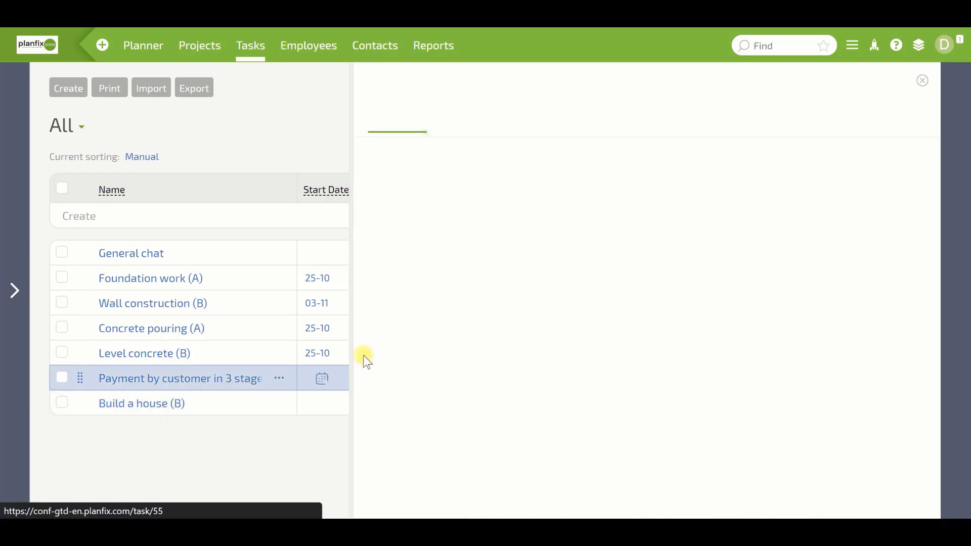
{"action": "left_click", "coordinate": [956, 147]}
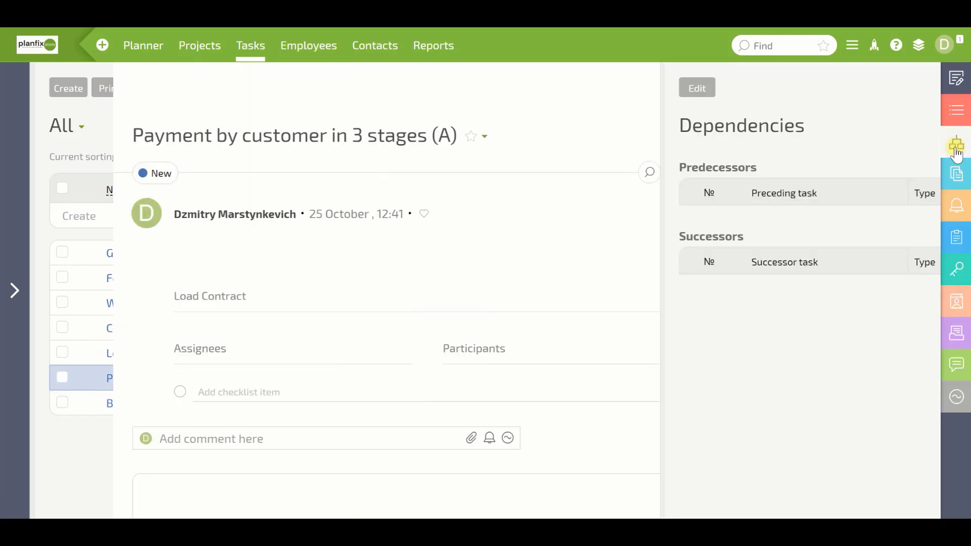
{"action": "left_click", "coordinate": [597, 90]}
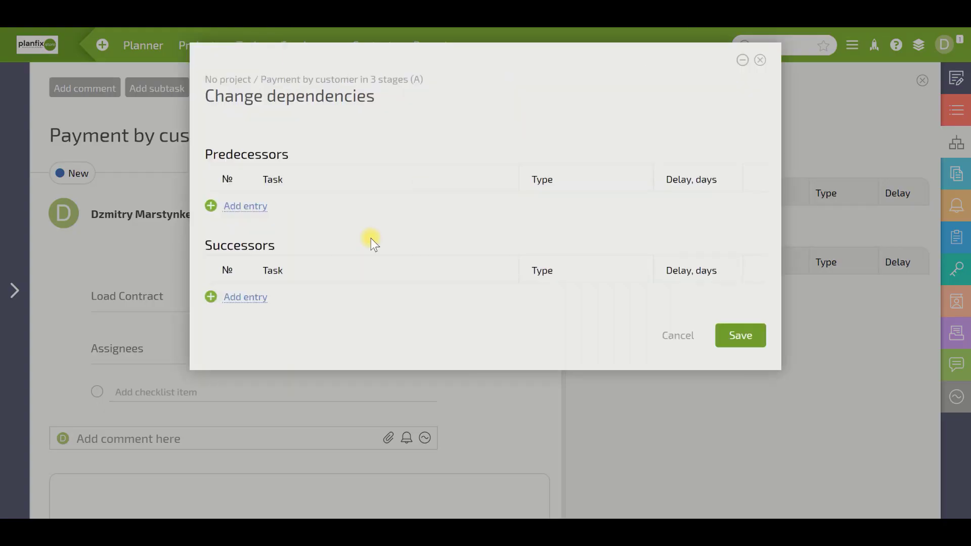
{"action": "left_click", "coordinate": [271, 303]}
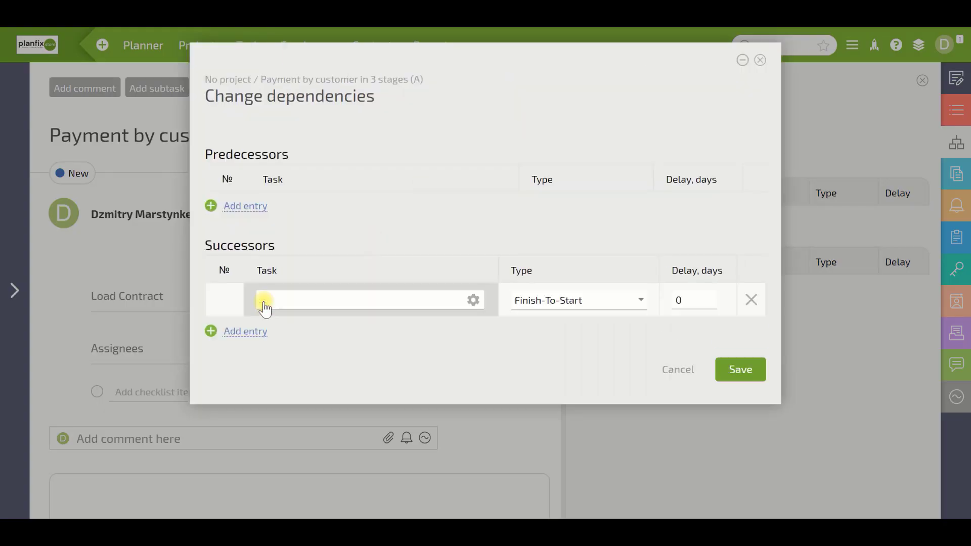
{"action": "left_click", "coordinate": [348, 301]}
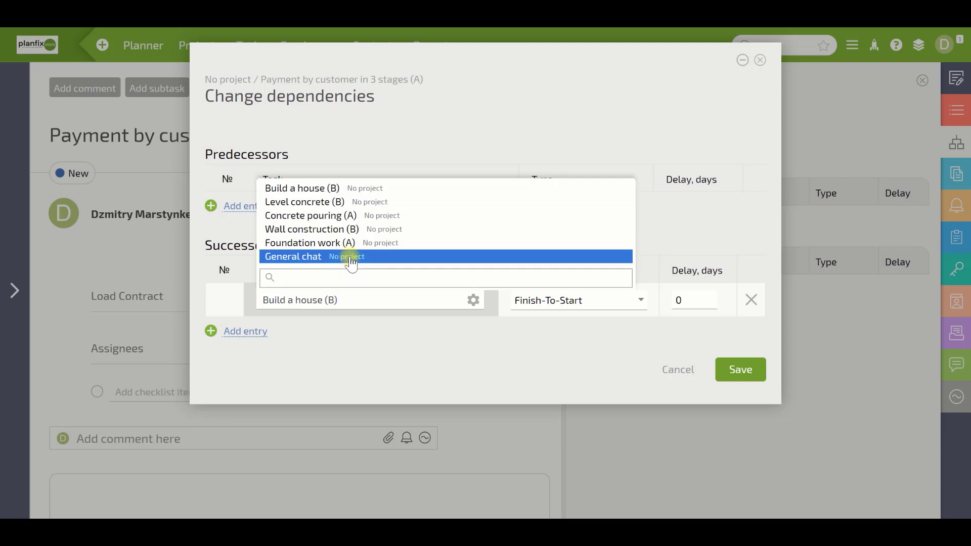
{"action": "left_click", "coordinate": [326, 188]}
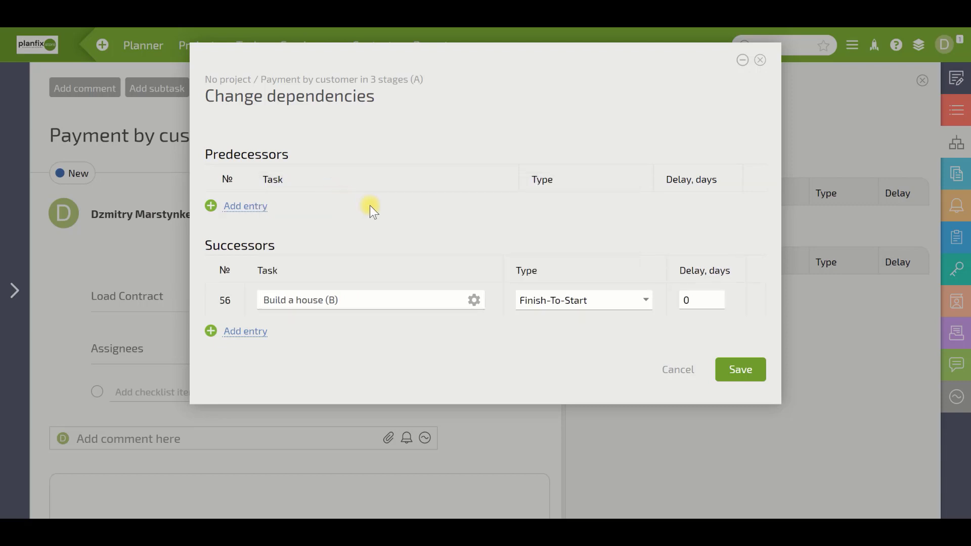
{"action": "left_click", "coordinate": [622, 300]}
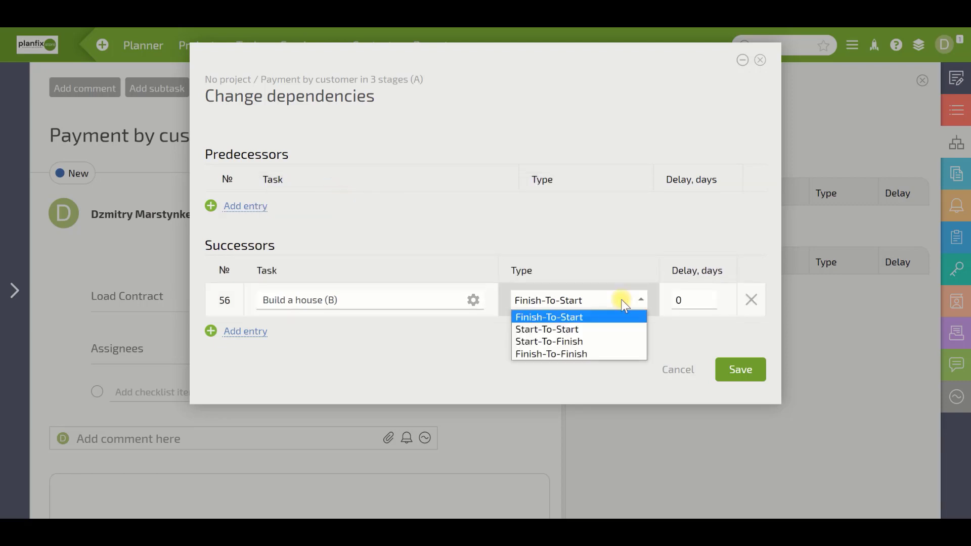
{"action": "left_click", "coordinate": [586, 342]}
{"action": "left_click", "coordinate": [728, 369]}
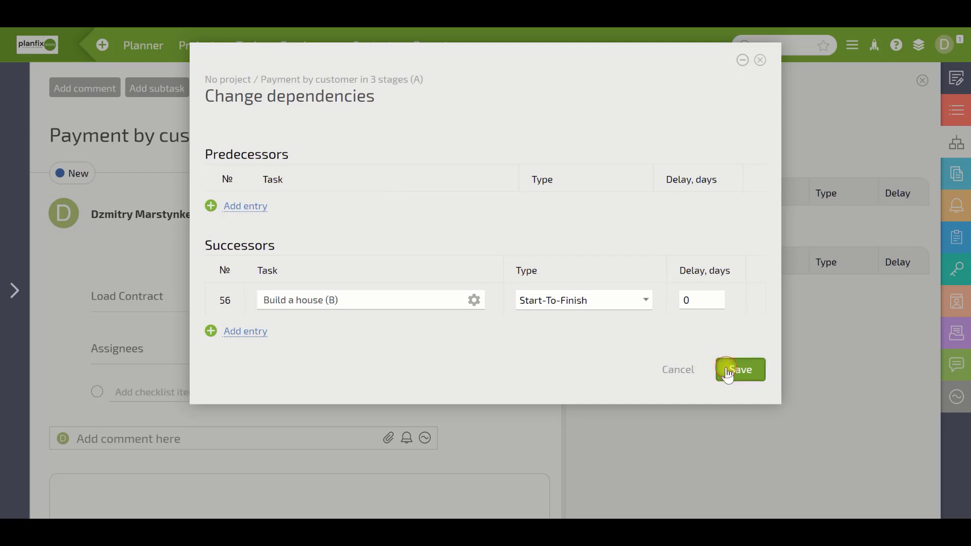
- Return to the task list and schedule Build a house (B) from 25-10-2022 to 05-11-2022
{"action": "left_click", "coordinate": [12, 290]}
{"action": "left_click", "coordinate": [13, 291]}
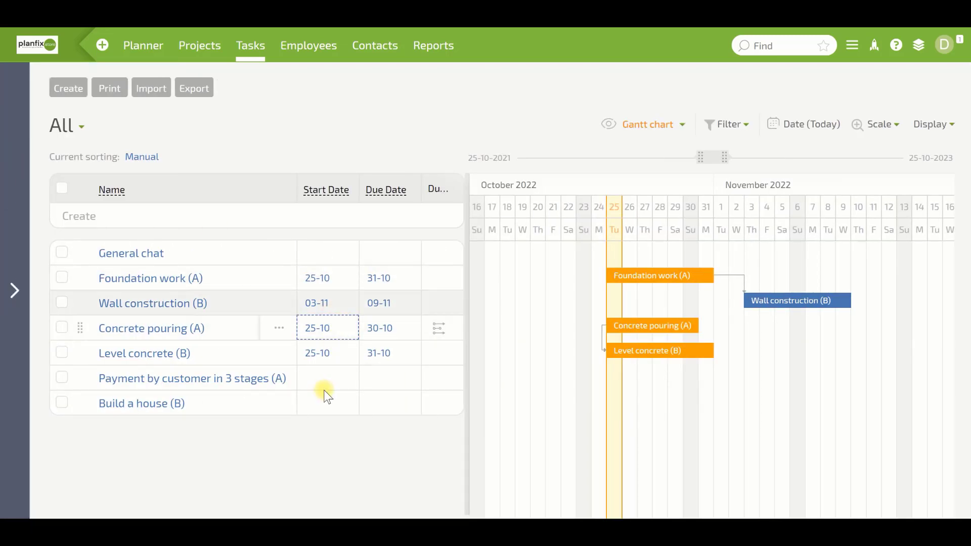
{"action": "left_click", "coordinate": [322, 403]}
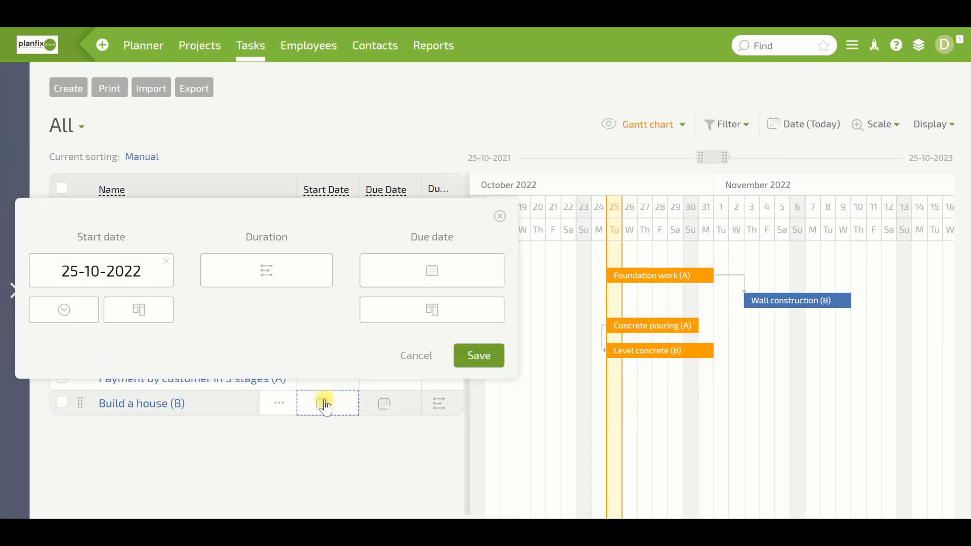
{"action": "left_click", "coordinate": [402, 273]}
{"action": "left_click", "coordinate": [425, 271]}
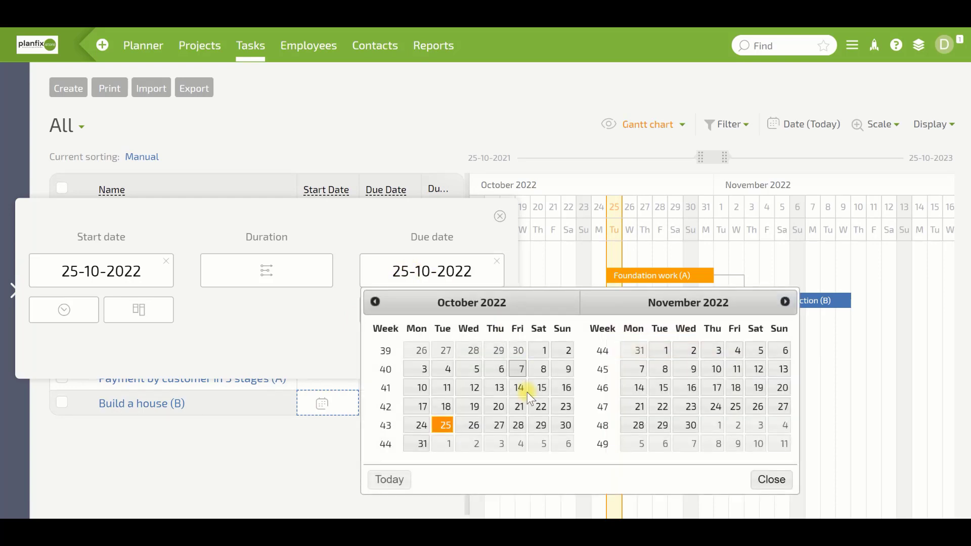
{"action": "left_click", "coordinate": [540, 443]}
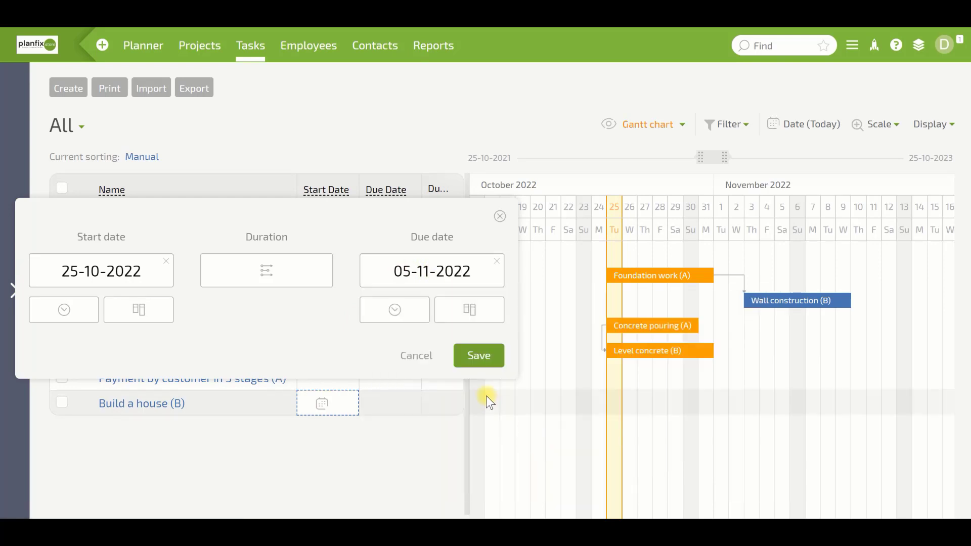
{"action": "left_click", "coordinate": [476, 357]}
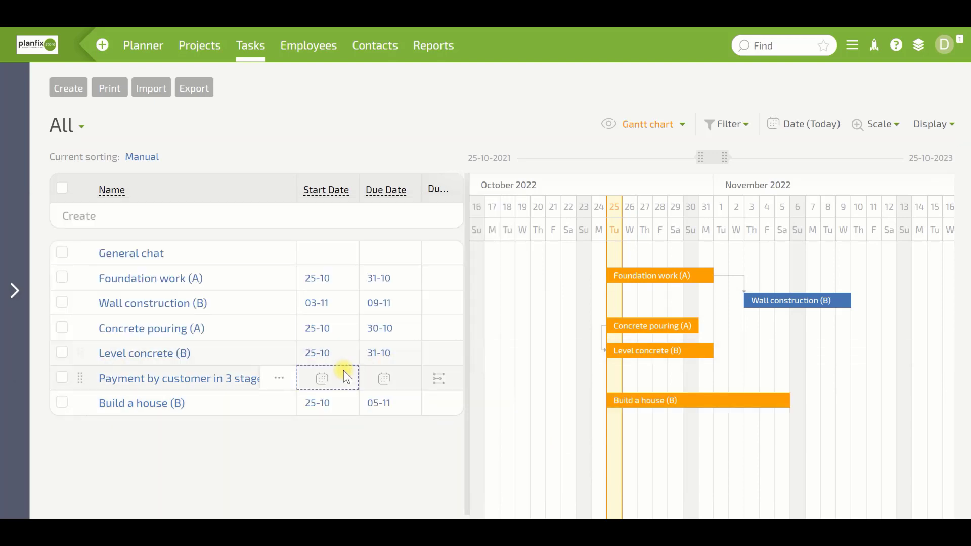
- Set the start date of Payment by customer in 3 stages (A) to 08-11-2022 and save it
{"action": "left_click", "coordinate": [324, 380]}
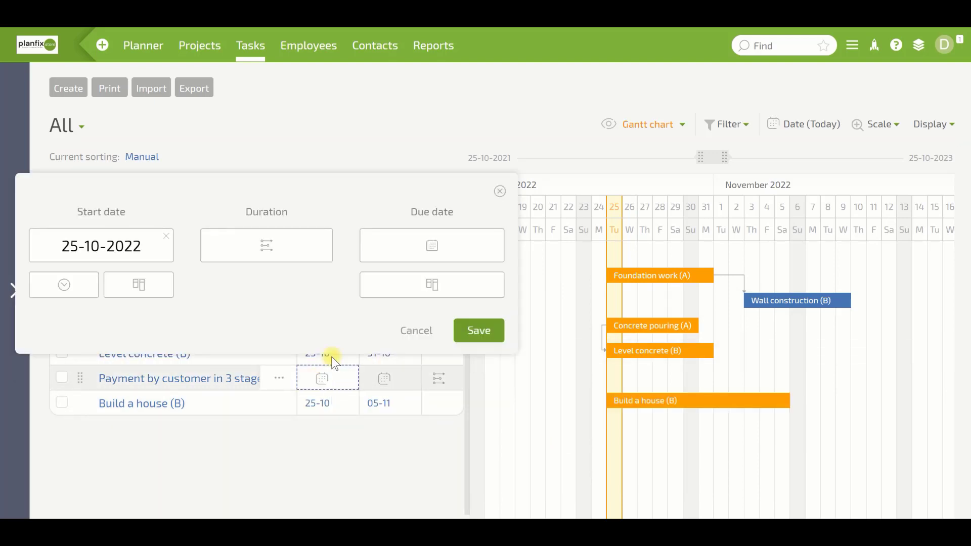
{"action": "left_click", "coordinate": [93, 246]}
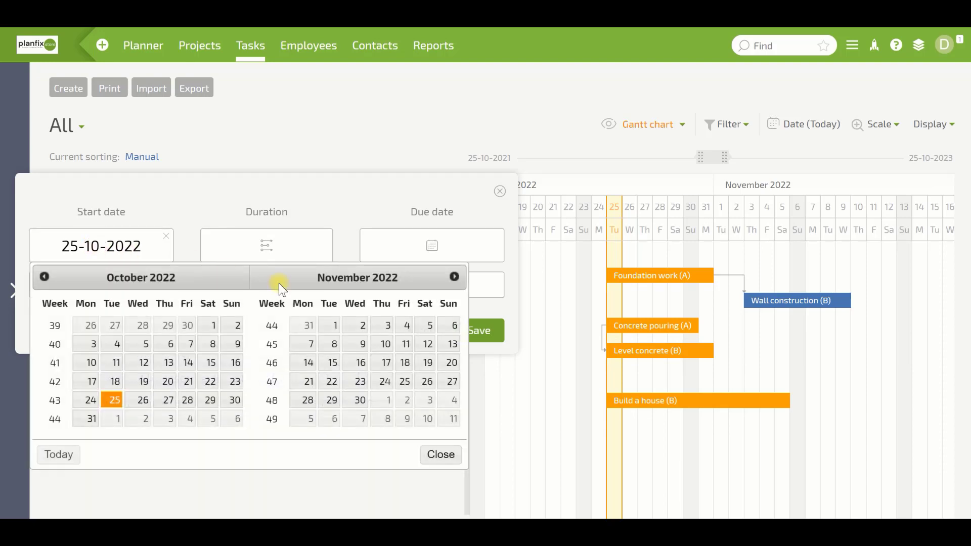
{"action": "left_click", "coordinate": [333, 346]}
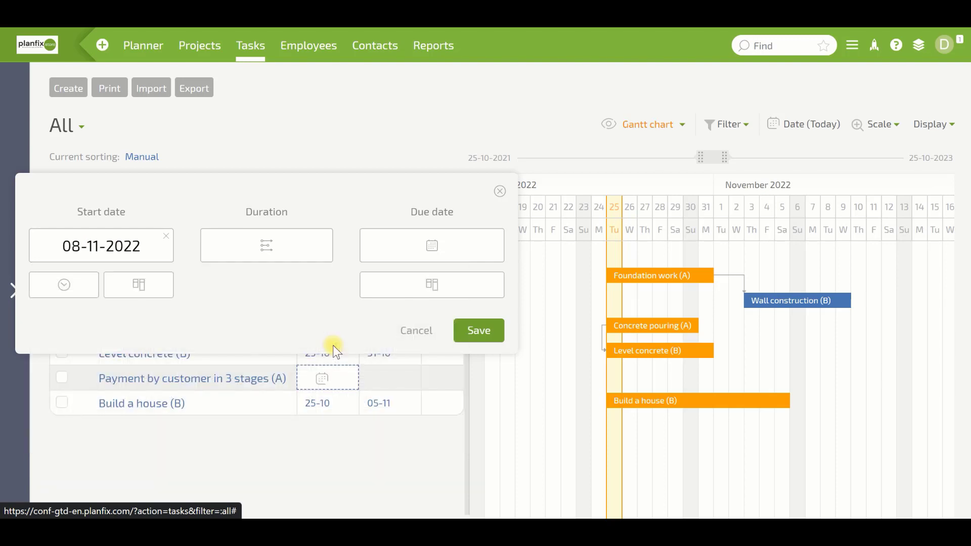
{"action": "left_click", "coordinate": [479, 331]}
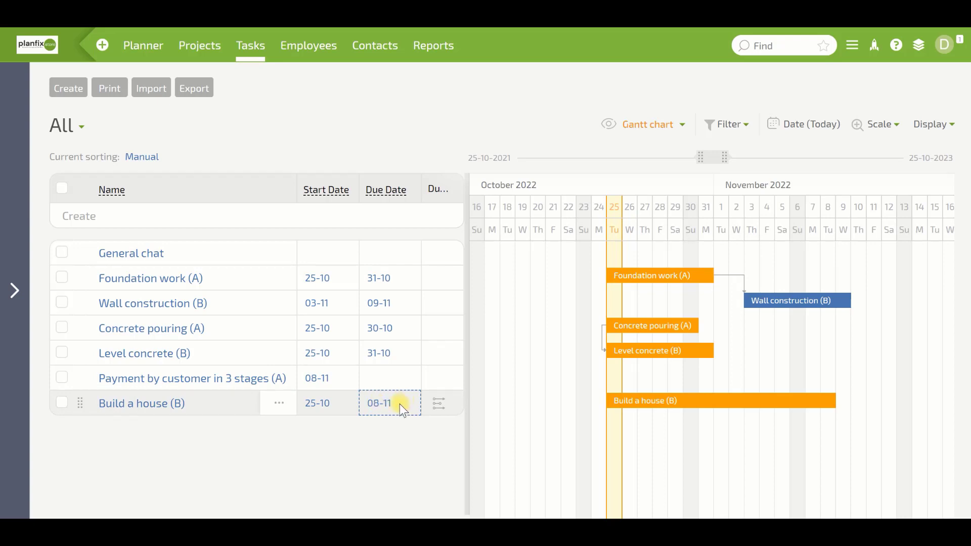
- Set the due date of Payment by customer in 3 stages (A) to 10-11-2022 and save it
{"action": "left_click", "coordinate": [387, 377]}
{"action": "left_click", "coordinate": [431, 245]}
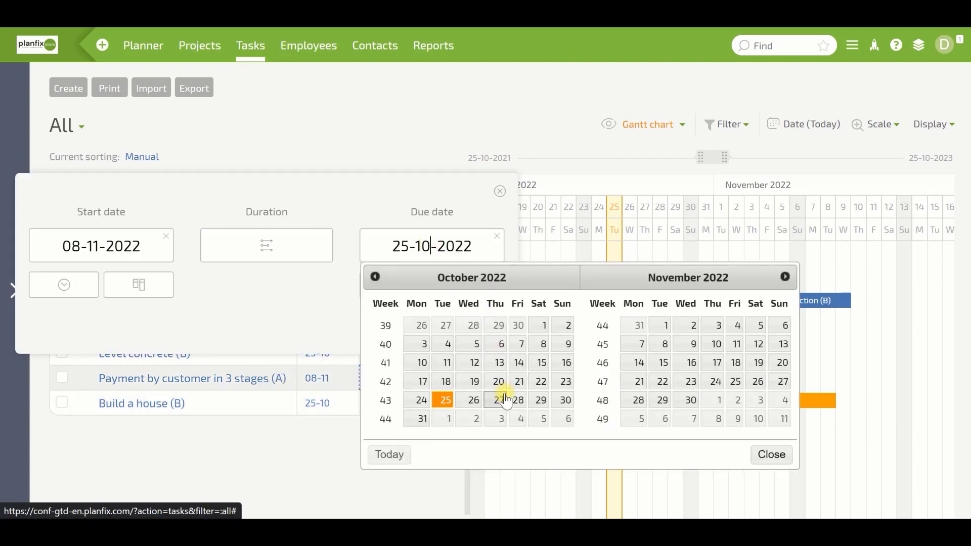
{"action": "left_click", "coordinate": [716, 344]}
{"action": "left_click", "coordinate": [478, 330]}
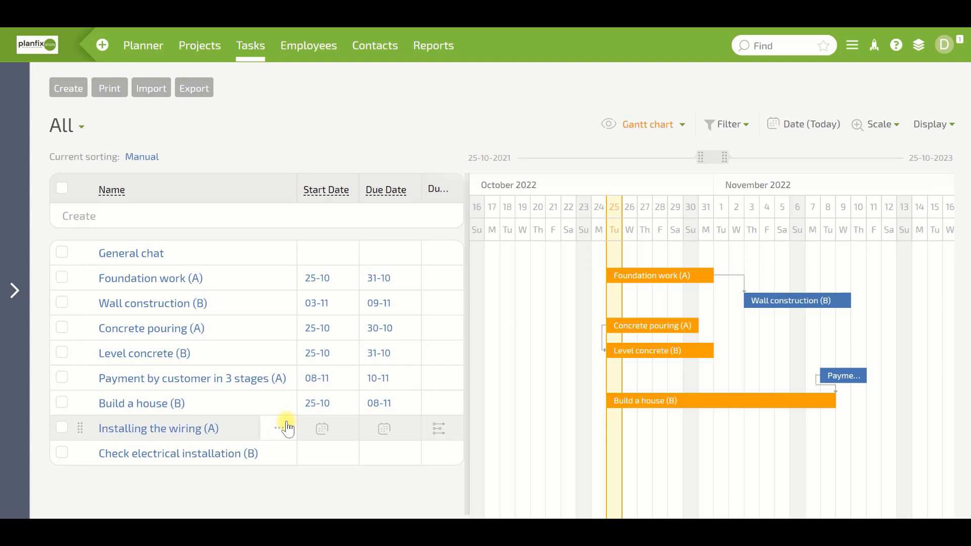
- Add Check electrical installation (B) as a Finish-To-Finish successor of Installing the wiring (A) and save the dependency
{"action": "left_click", "coordinate": [207, 429]}
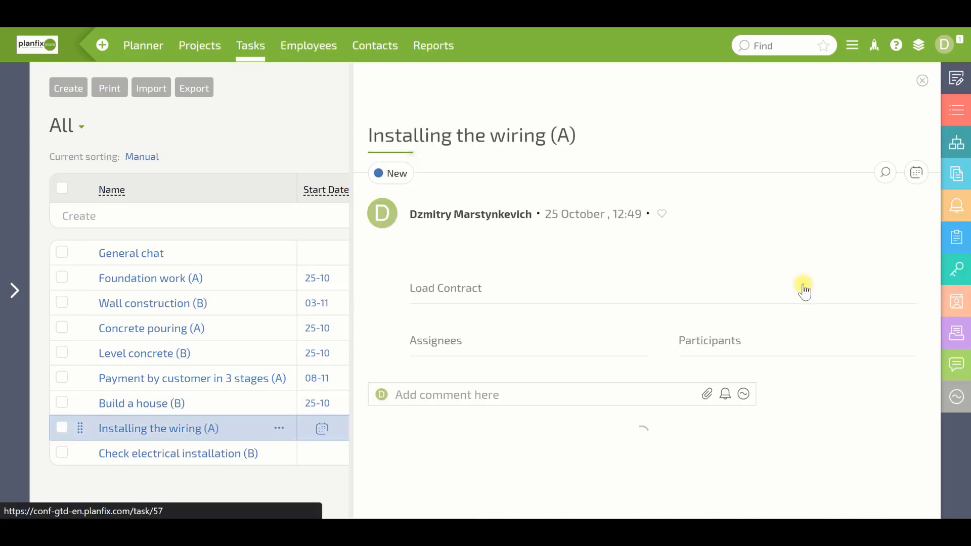
{"action": "left_click", "coordinate": [953, 145]}
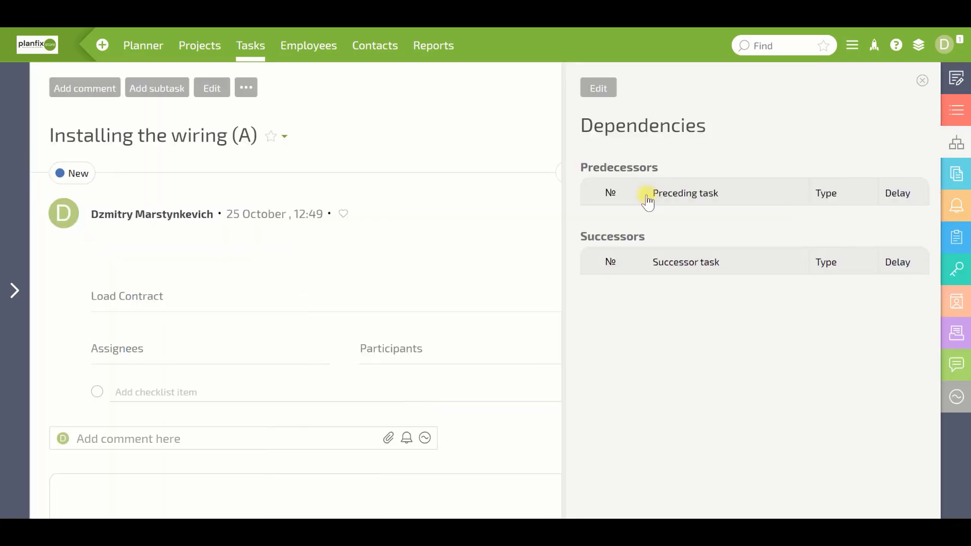
{"action": "left_click", "coordinate": [600, 89]}
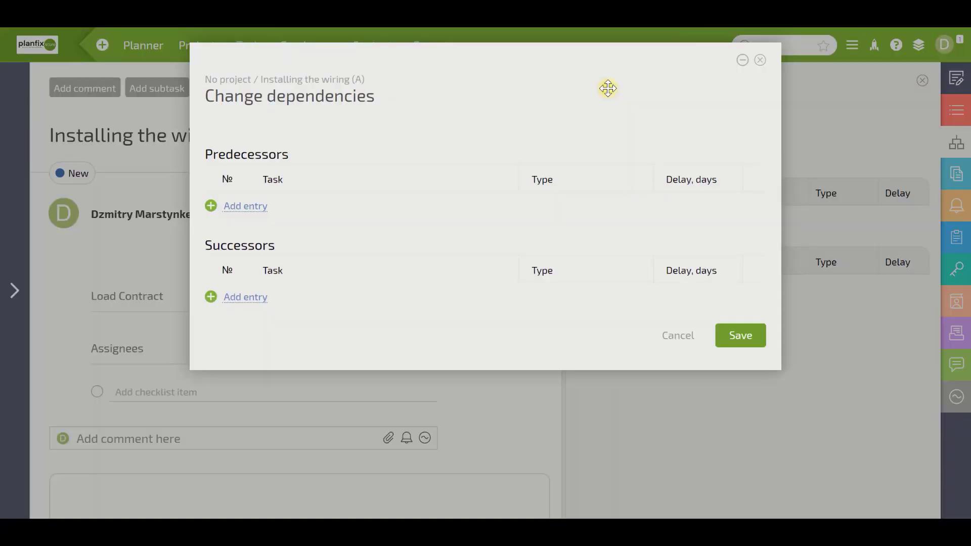
{"action": "left_click", "coordinate": [249, 298]}
{"action": "left_click", "coordinate": [376, 303]}
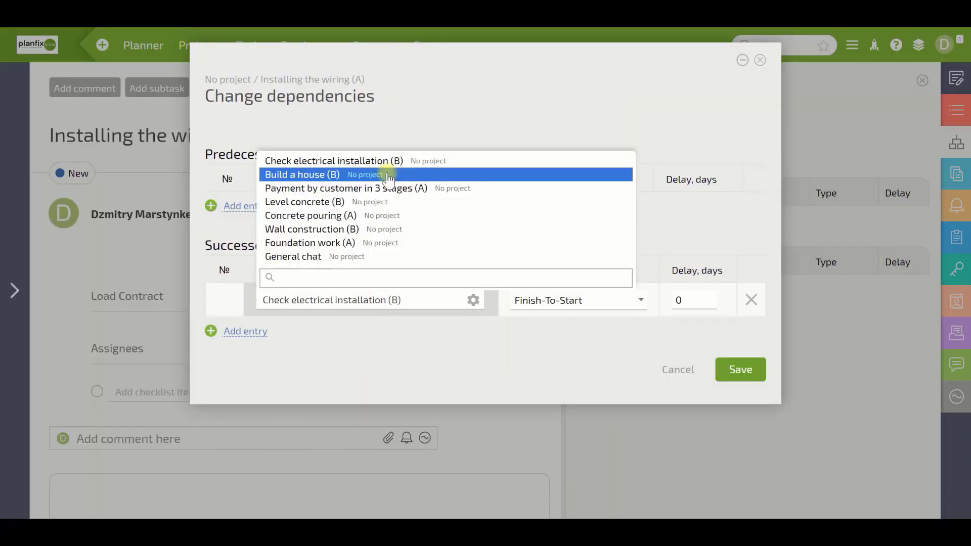
{"action": "left_click", "coordinate": [388, 161]}
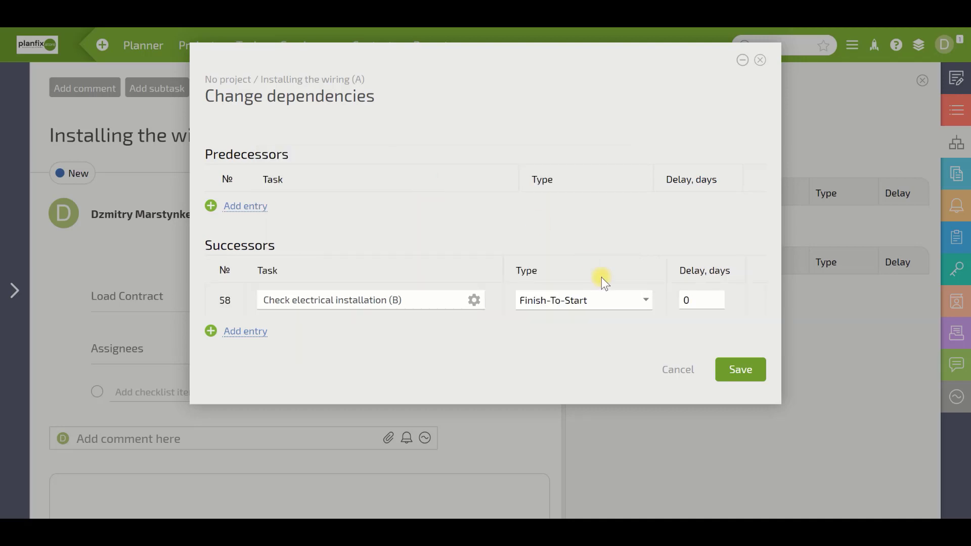
{"action": "left_click", "coordinate": [624, 303]}
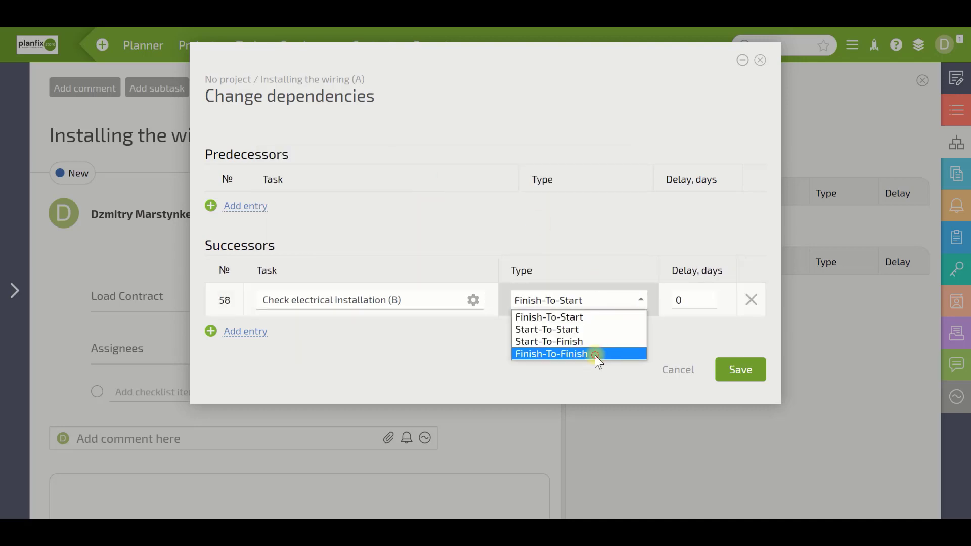
{"action": "left_click", "coordinate": [595, 355]}
{"action": "left_click", "coordinate": [739, 369]}
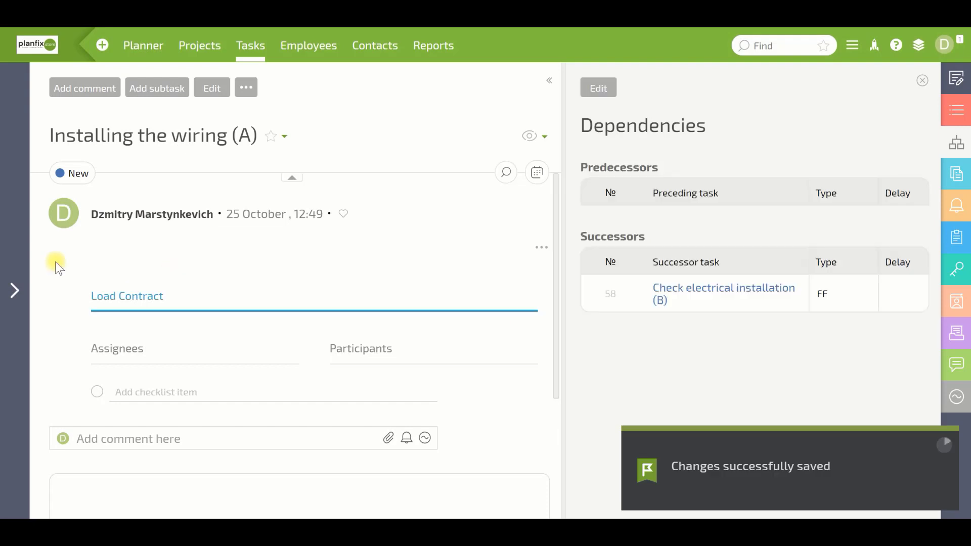
- Return to the task list and schedule Installing the wiring (A) from 25-10-2022 to 02-11-2022
{"action": "left_click", "coordinate": [15, 292]}
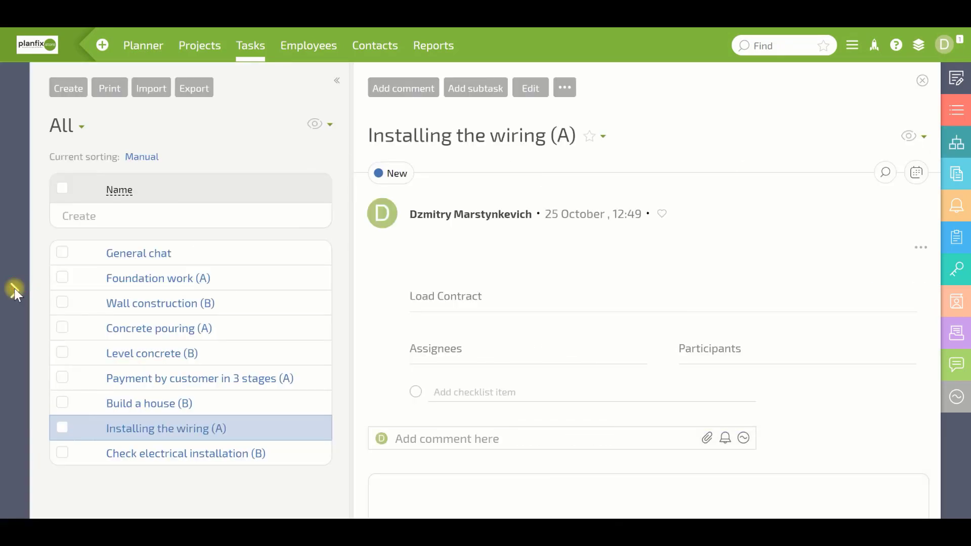
{"action": "left_click", "coordinate": [14, 289]}
{"action": "left_click", "coordinate": [158, 77]}
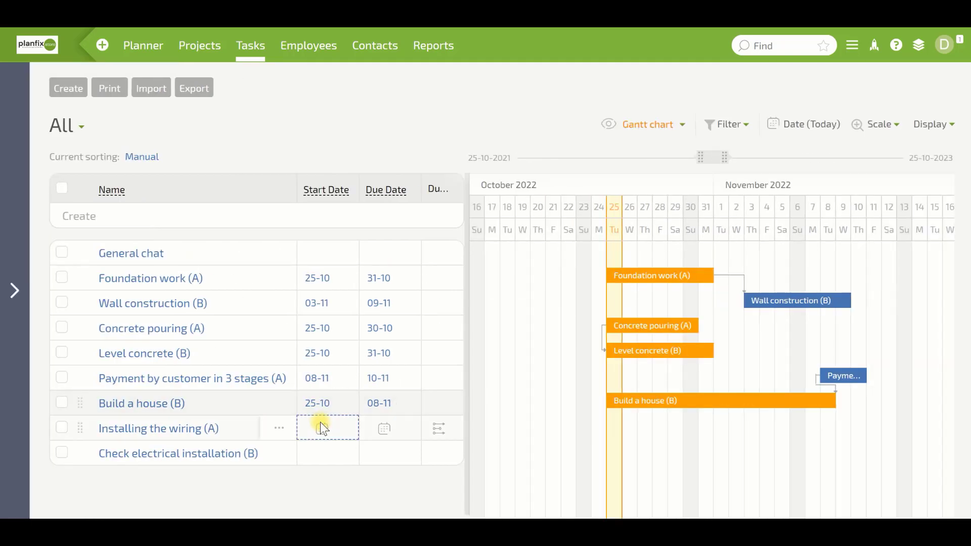
{"action": "left_click", "coordinate": [323, 430]}
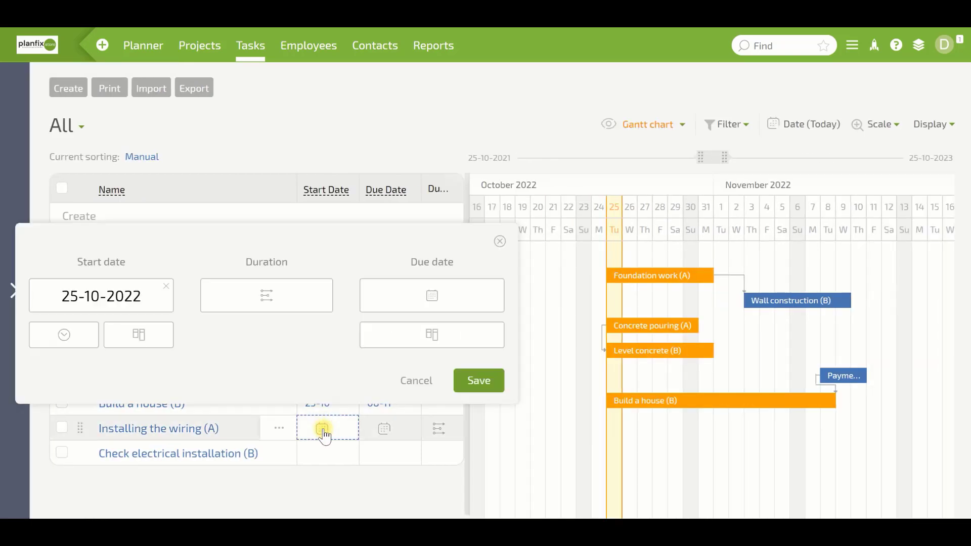
{"action": "left_click", "coordinate": [428, 297]}
{"action": "left_click", "coordinate": [426, 293]}
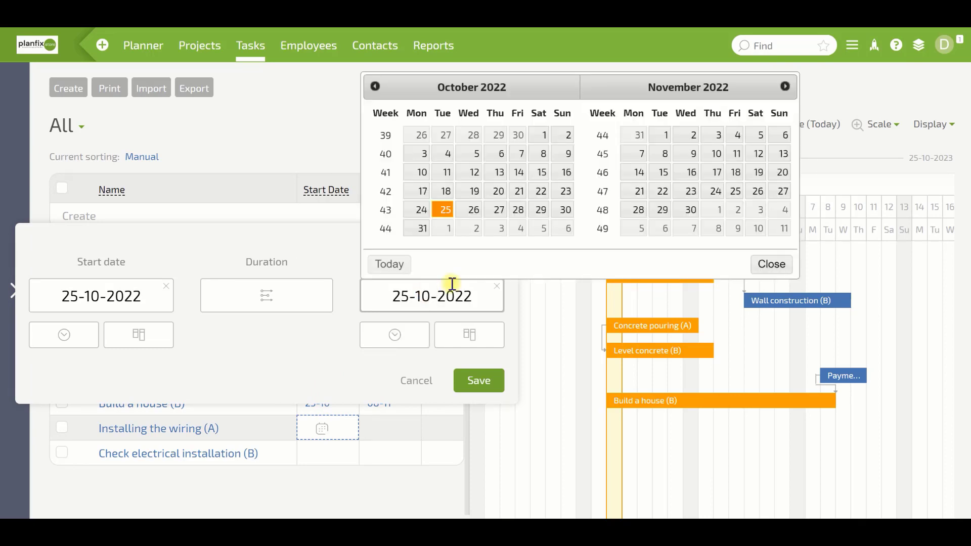
{"action": "left_click", "coordinate": [474, 228]}
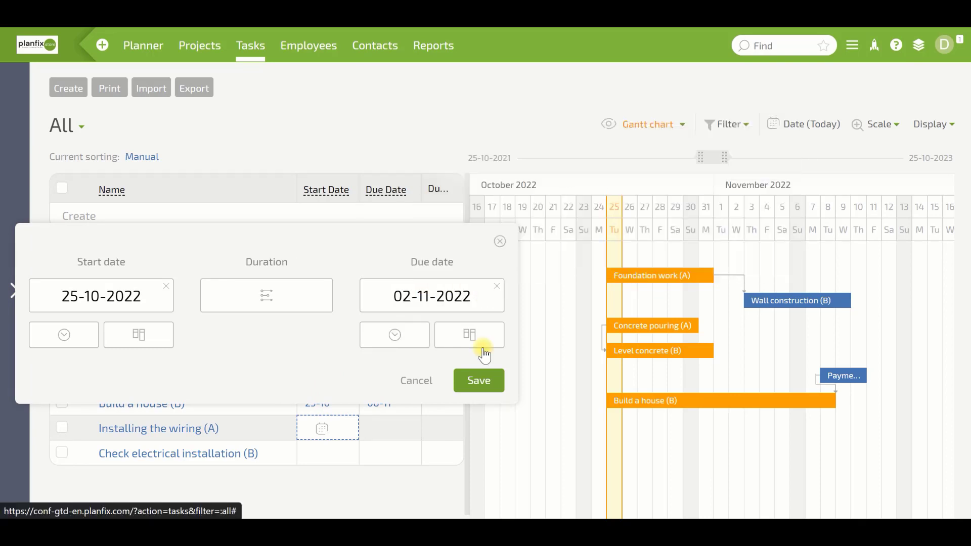
{"action": "left_click", "coordinate": [475, 384]}
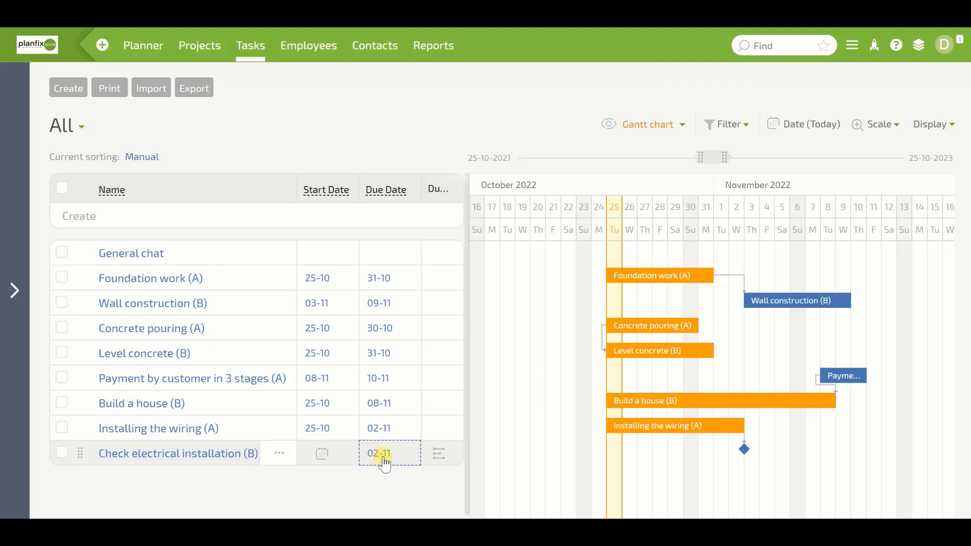
- Set the start date of Check electrical installation (B) to 25-10-2022 and save it
{"action": "left_click", "coordinate": [303, 451]}
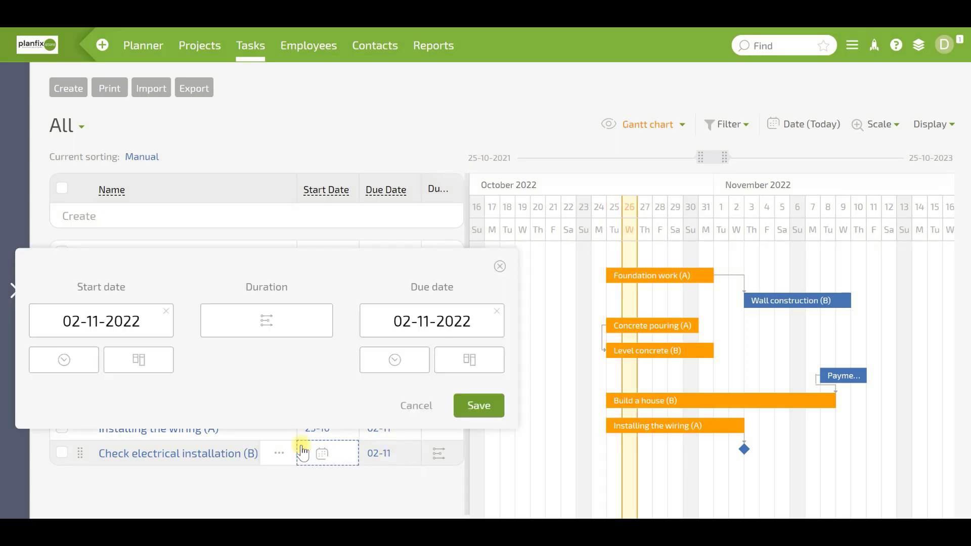
{"action": "left_click", "coordinate": [108, 320]}
{"action": "left_click", "coordinate": [46, 111]}
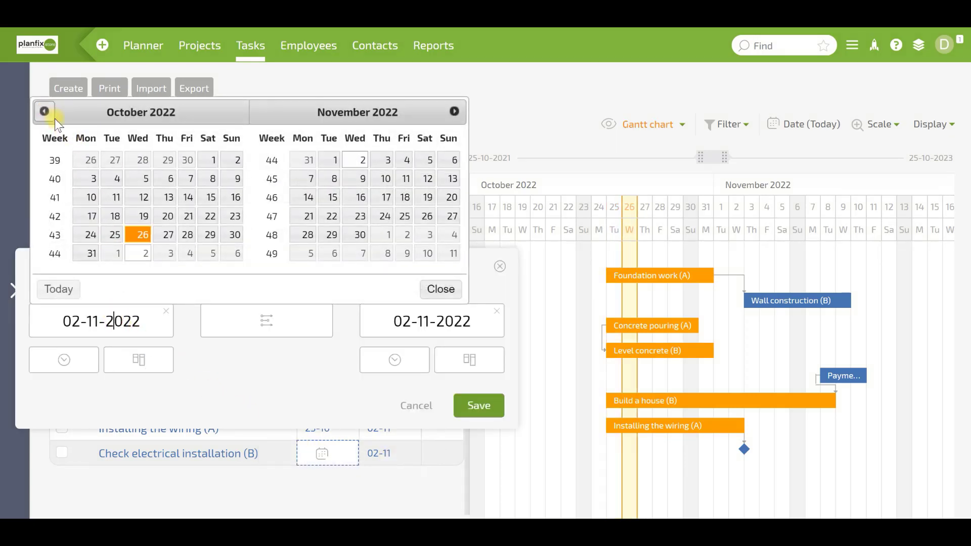
{"action": "left_click", "coordinate": [116, 236]}
{"action": "left_click", "coordinate": [478, 407]}
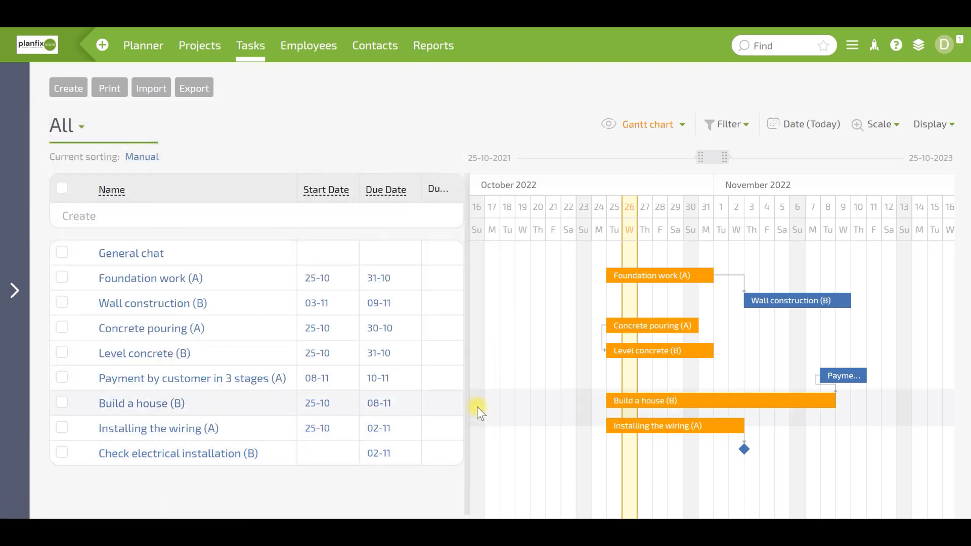
- Set a 2-day delay on the dependency between Installing the wiring (A) and Check electrical installation (B), save it and return to the task list
{"action": "left_click", "coordinate": [173, 429]}
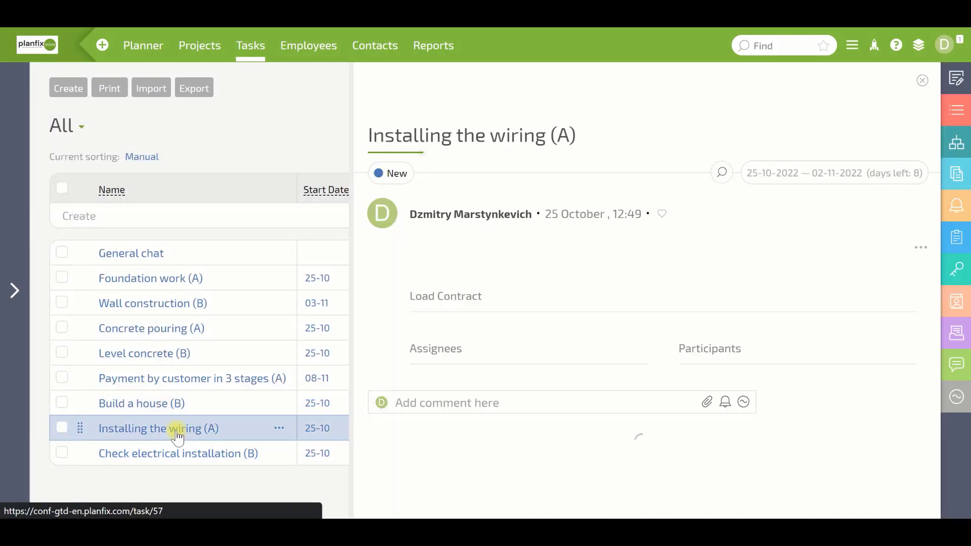
{"action": "left_click", "coordinate": [959, 149]}
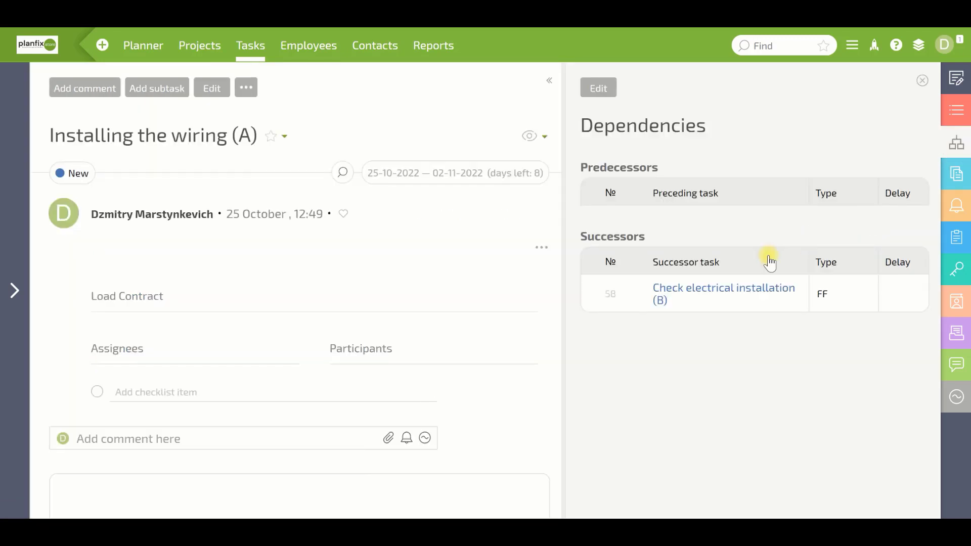
{"action": "left_click", "coordinate": [603, 92]}
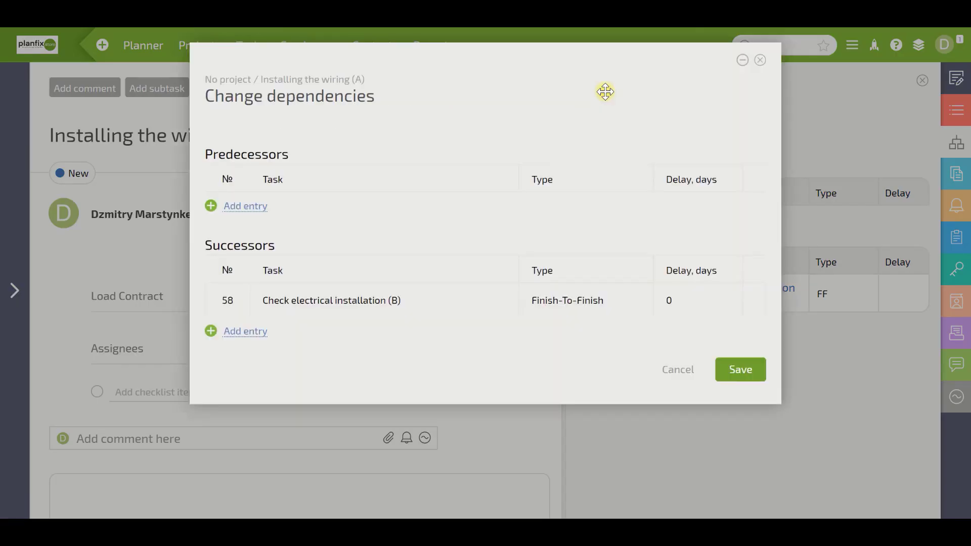
{"action": "left_click", "coordinate": [676, 303]}
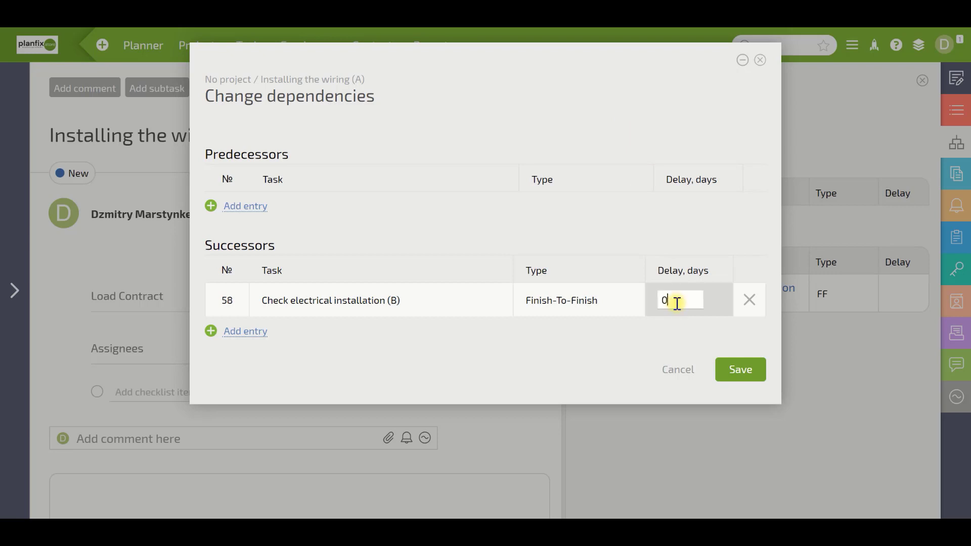
{"action": "key", "text": "BackSpace"}
{"action": "type", "text": "2"}
{"action": "left_click", "coordinate": [741, 374]}
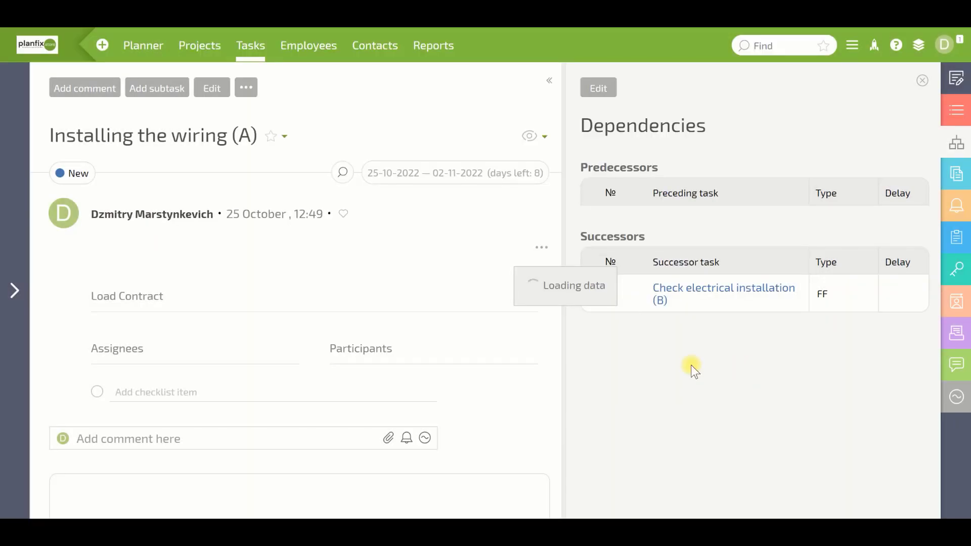
{"action": "left_click", "coordinate": [15, 292]}
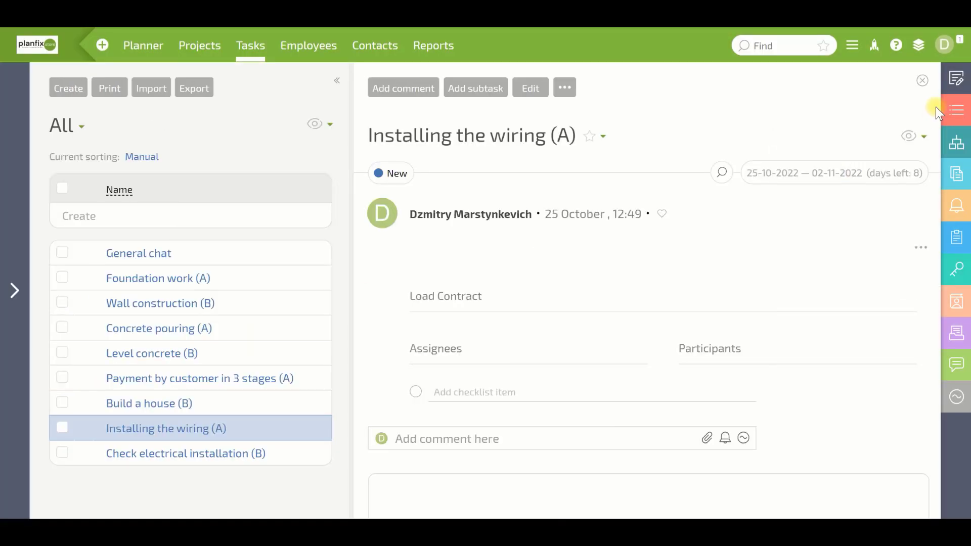
{"action": "left_click", "coordinate": [12, 290]}
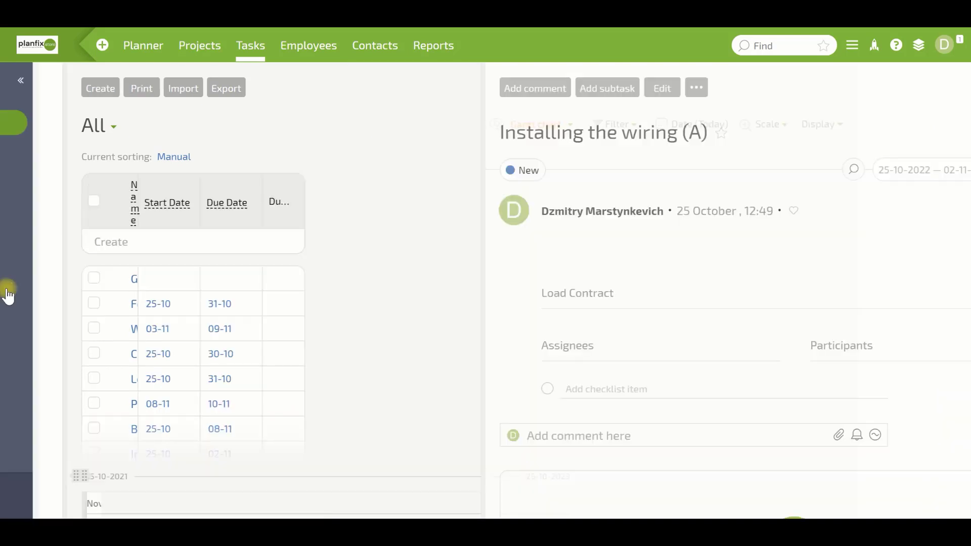